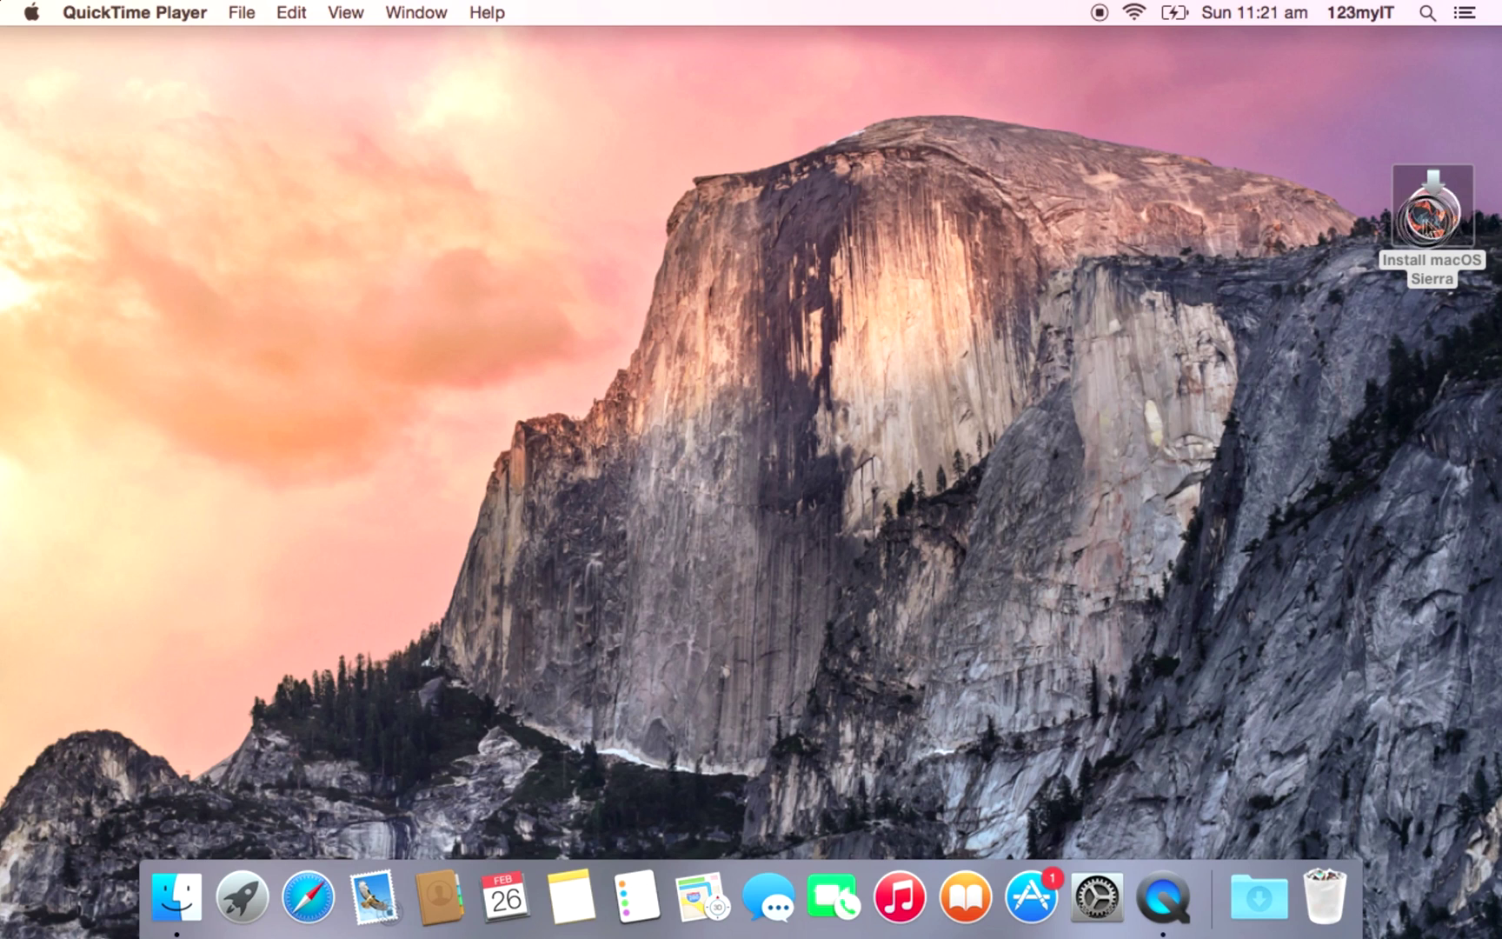
# Move the Install macOS Sierra desktop icon into the top-right corner below the menu bar
pyautogui.moveTo(1470, 230); pyautogui.dragTo(1383, 177)
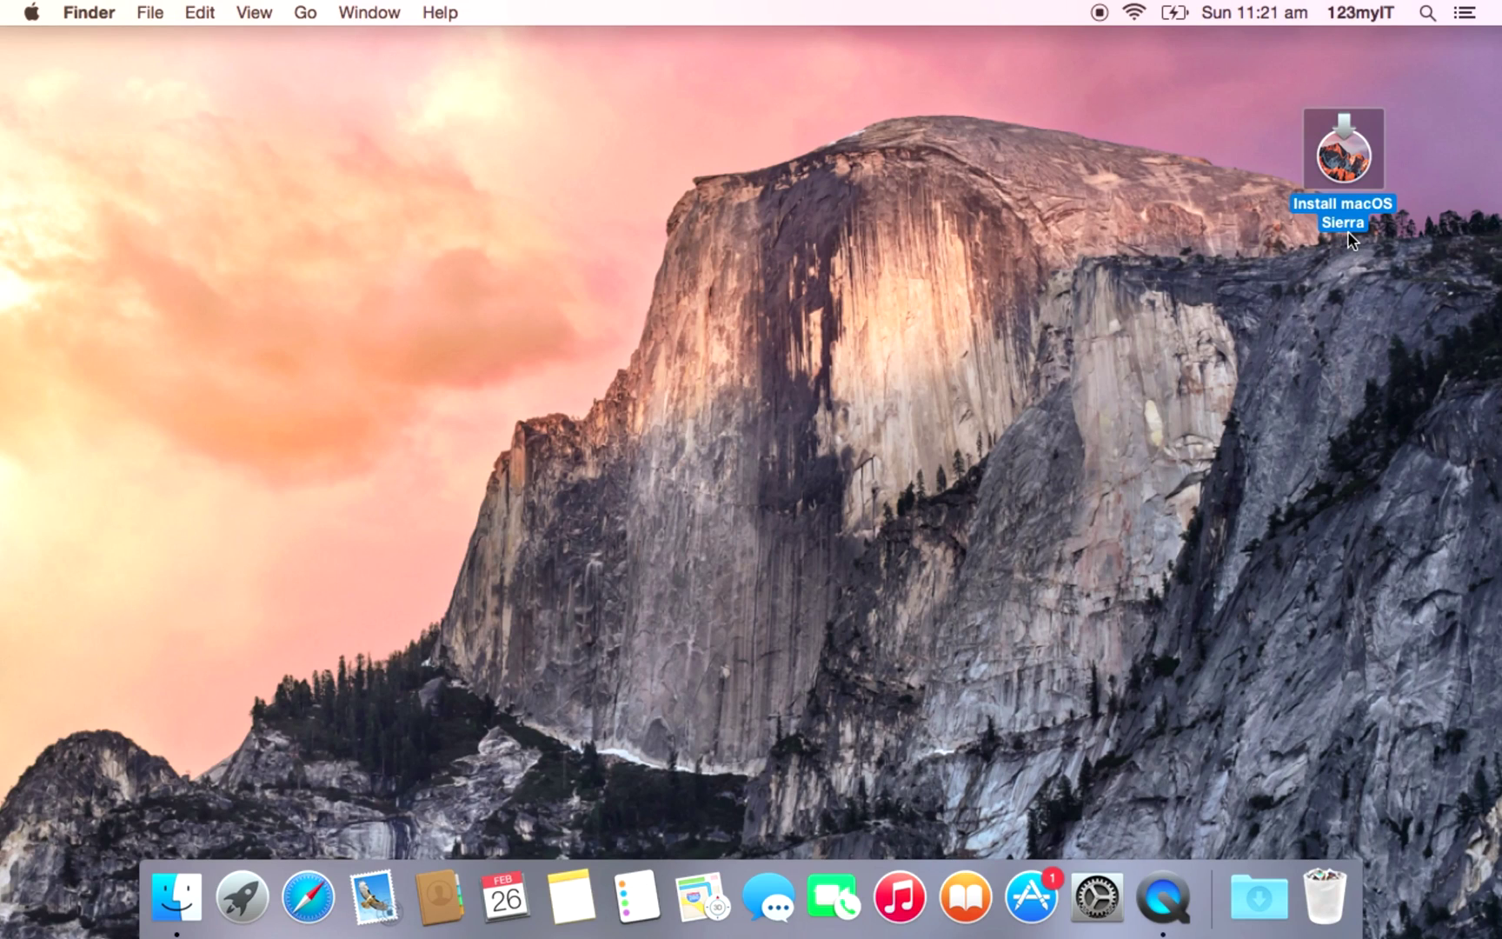
pyautogui.moveTo(1335, 205); pyautogui.dragTo(1391, 160)
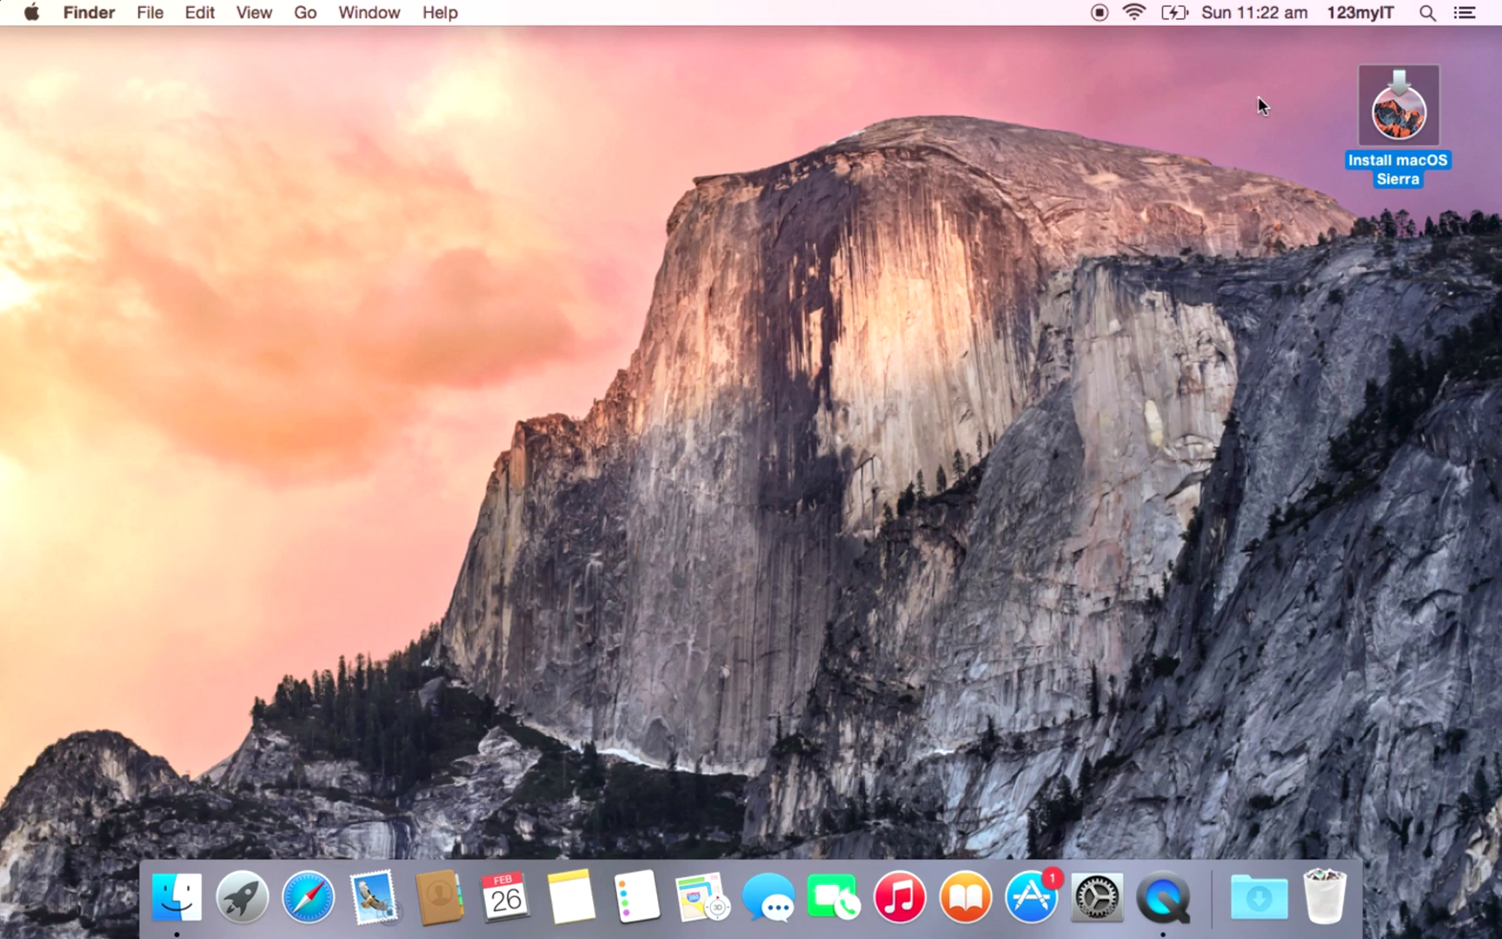
# In Safari, search apple.com for 'osx' and open the macOS Sierra result
pyautogui.click(318, 895)
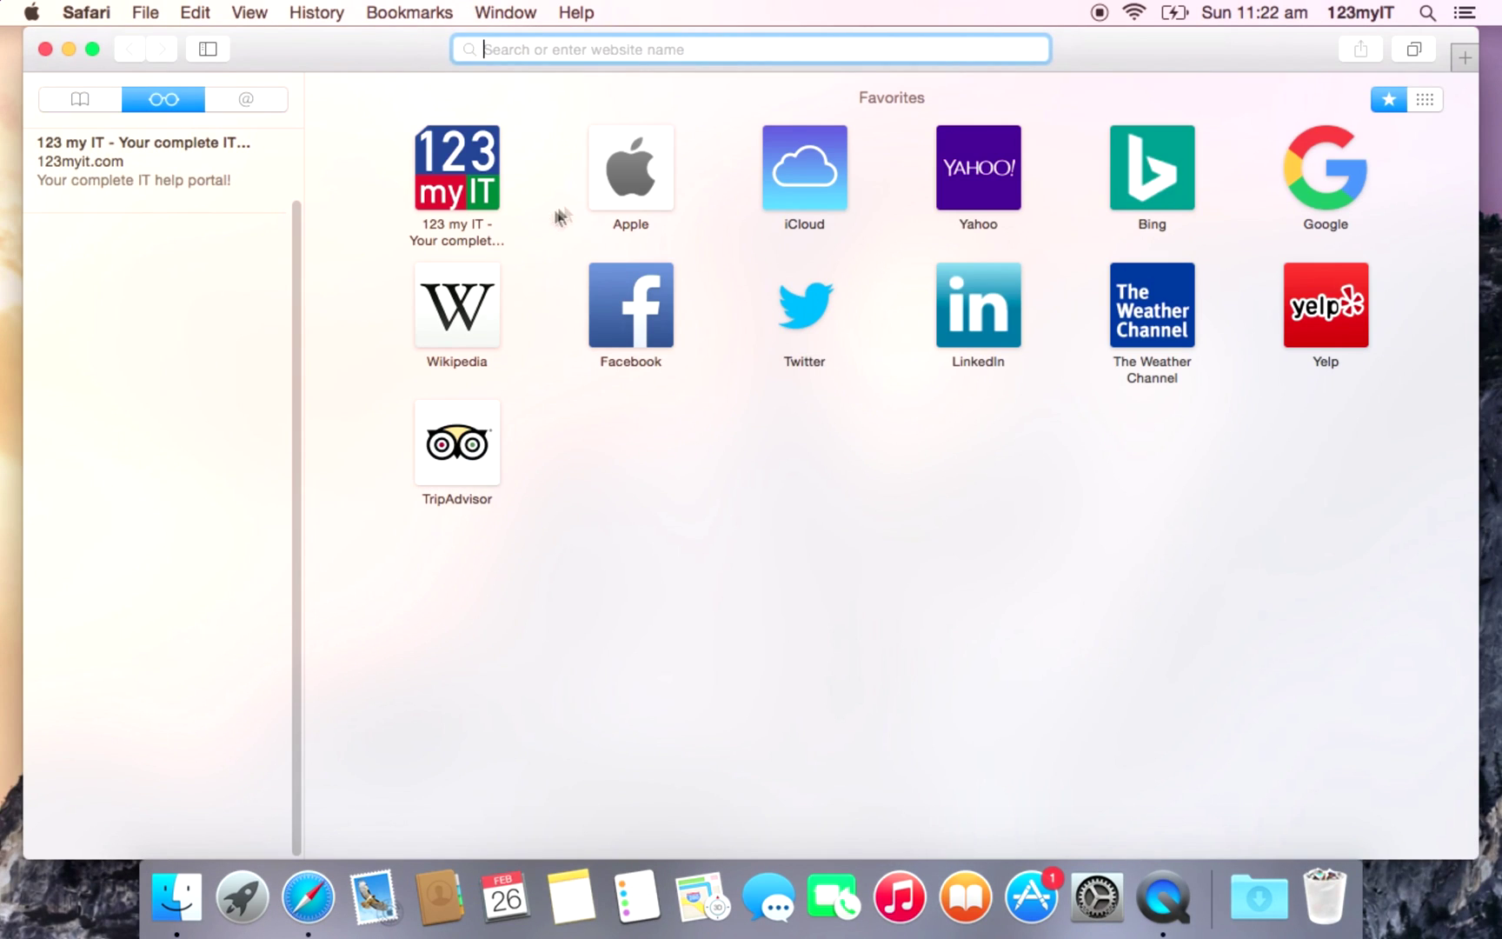
pyautogui.click(631, 164)
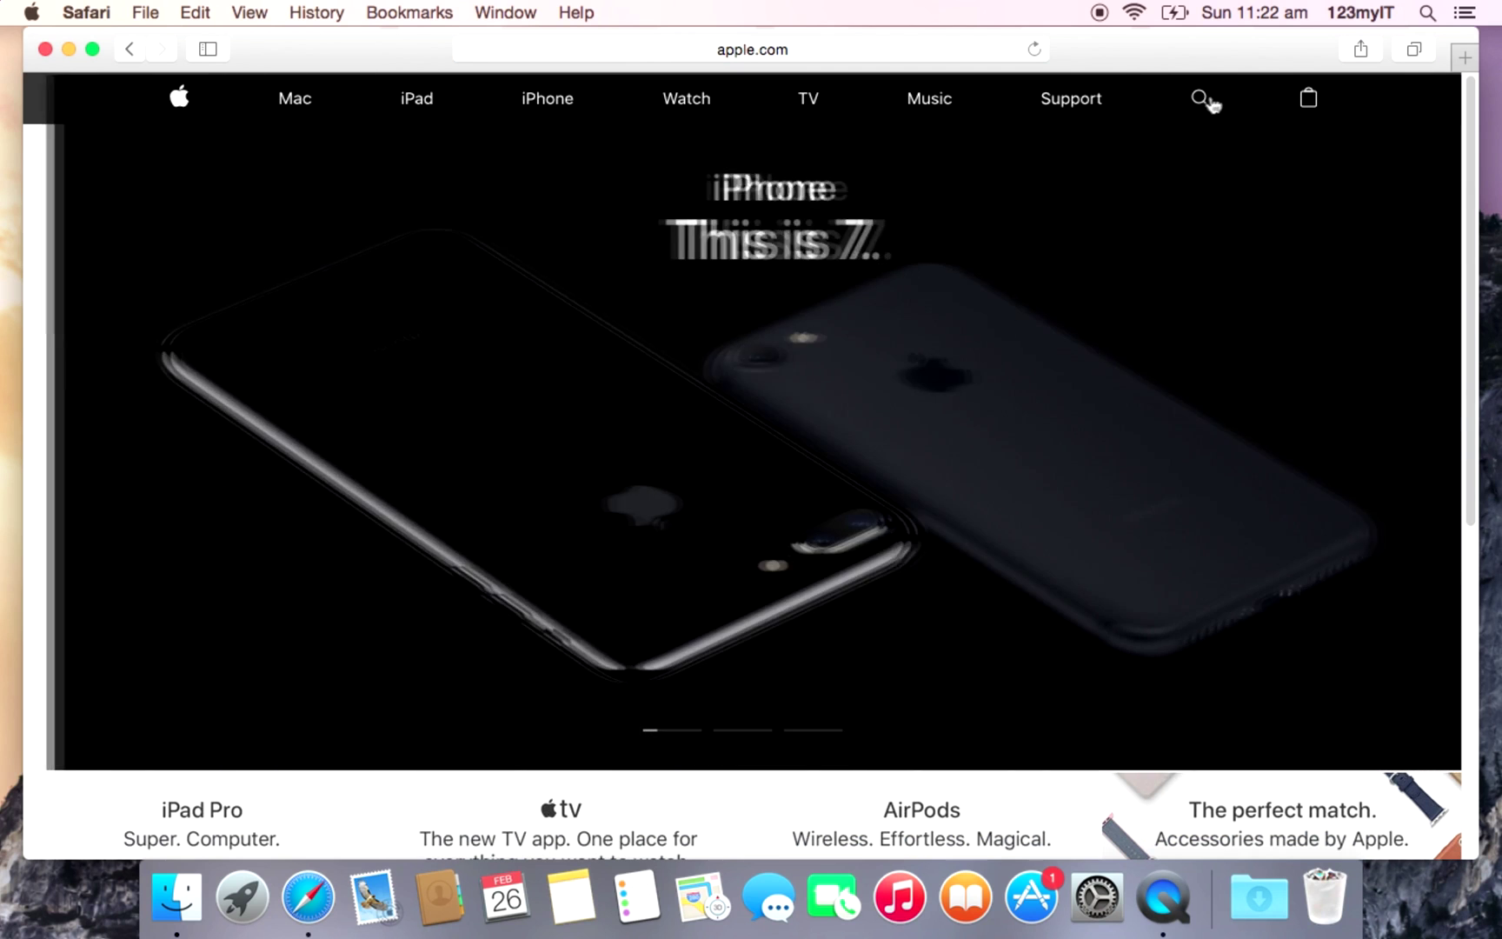
pyautogui.click(1201, 102)
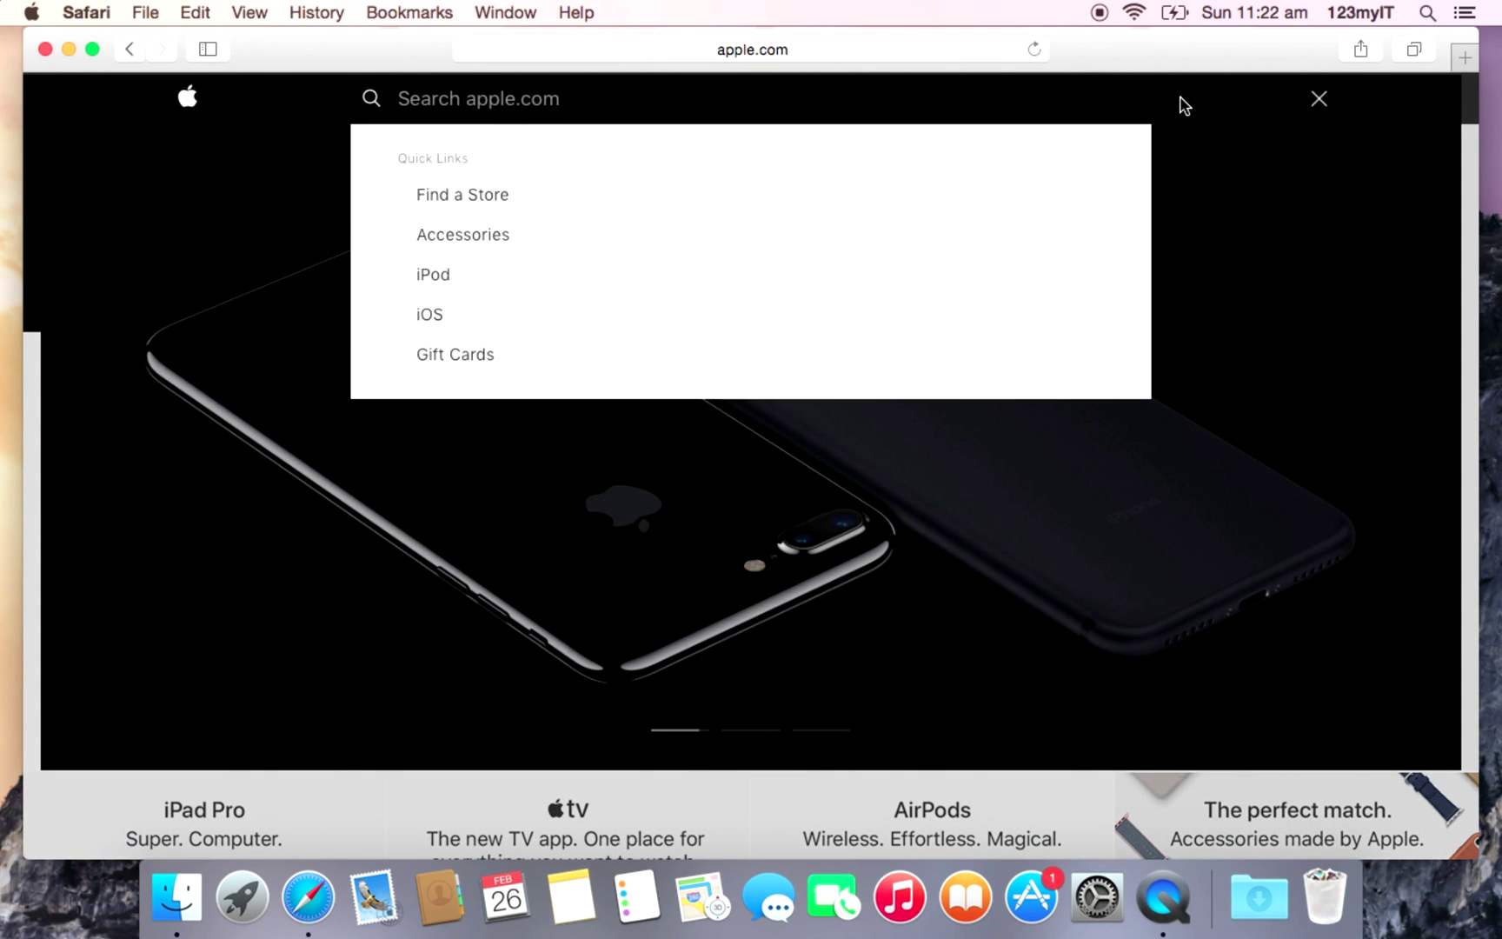
pyautogui.write('osx')
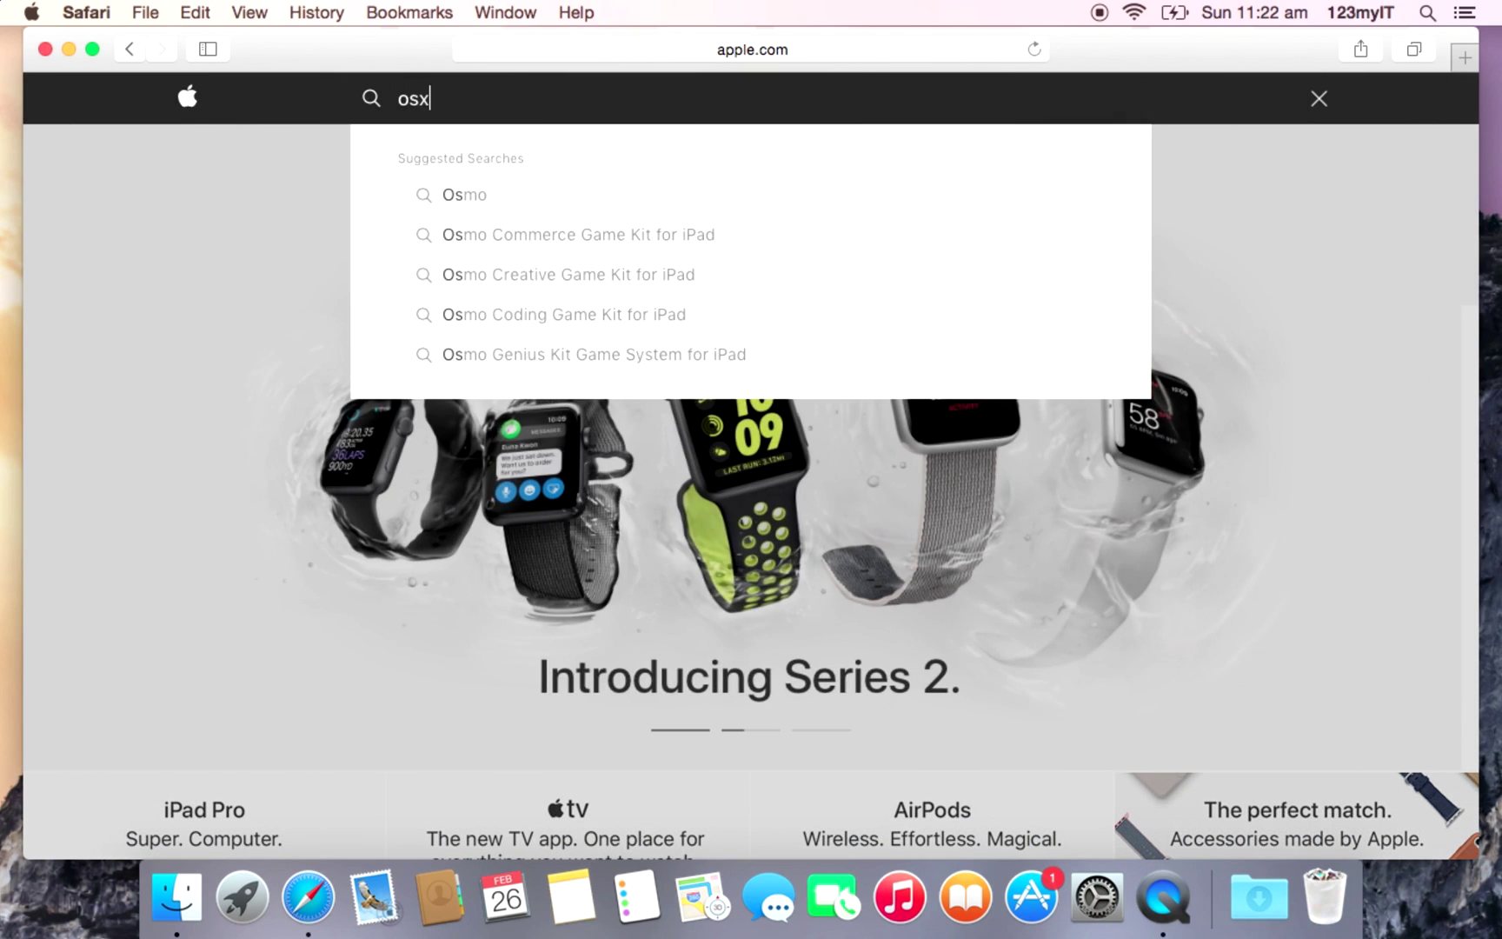
pyautogui.press('Return')
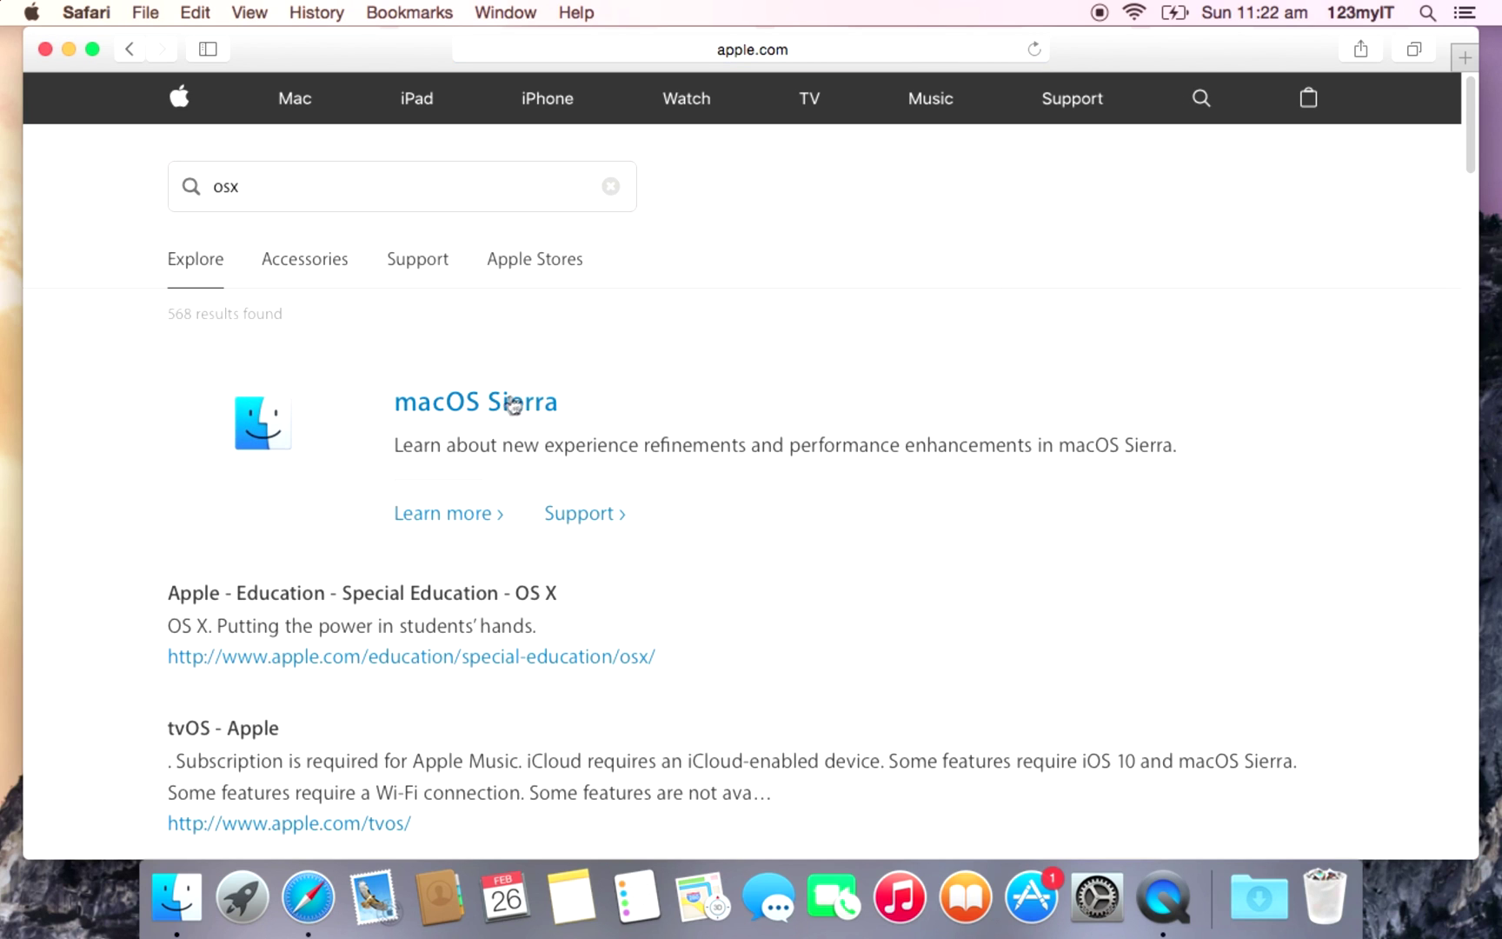
pyautogui.click(561, 402)
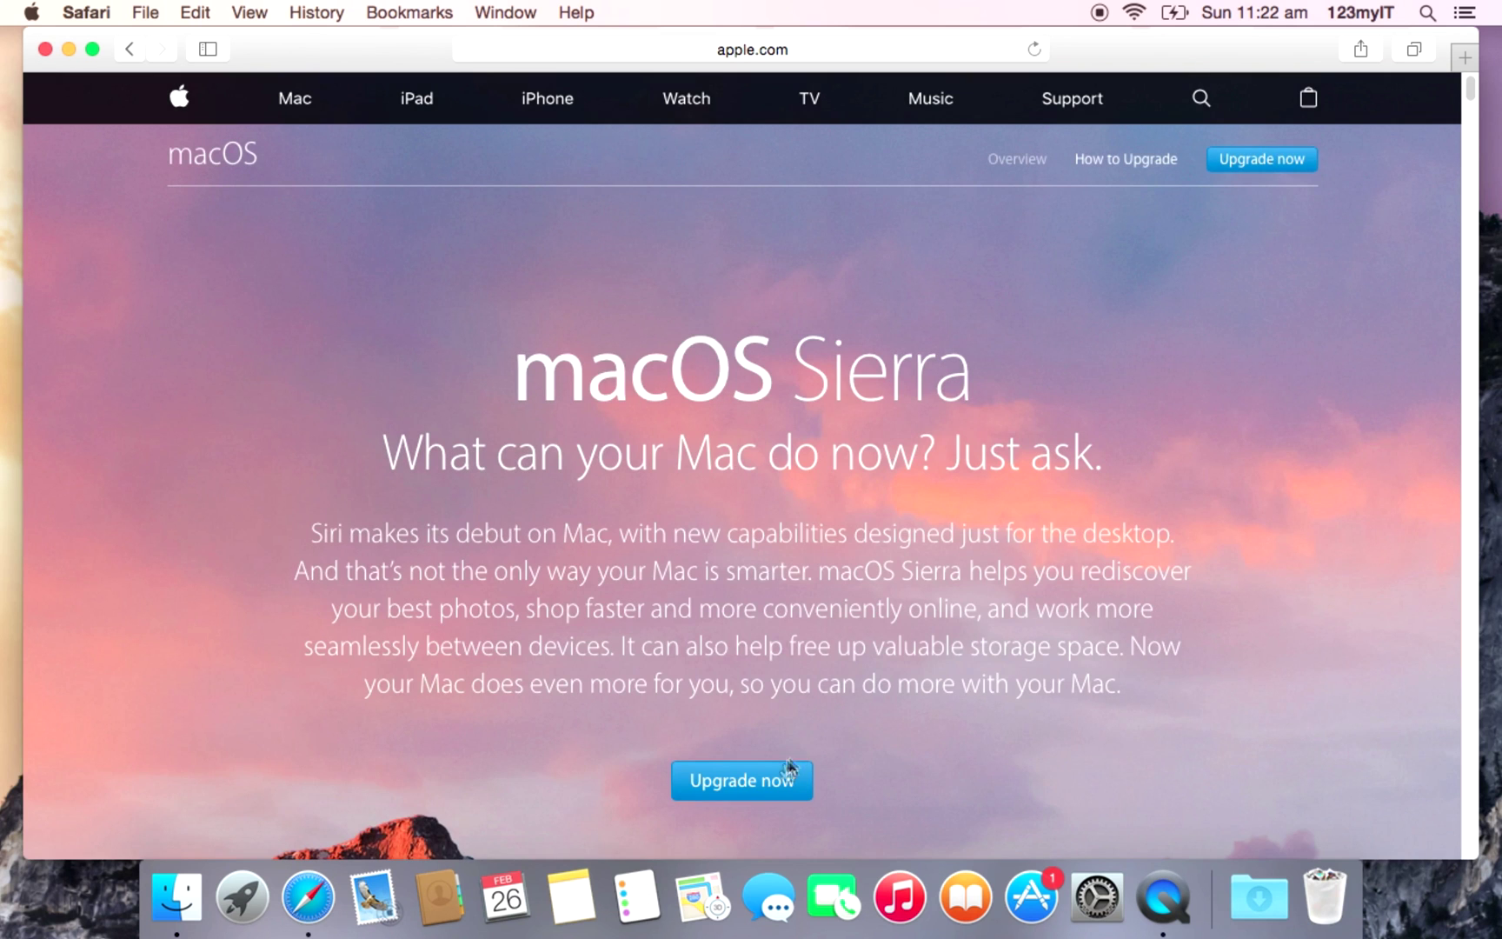
# Follow Upgrade now to the Mac App Store Preview and open macOS Sierra in the App Store app
pyautogui.click(776, 782)
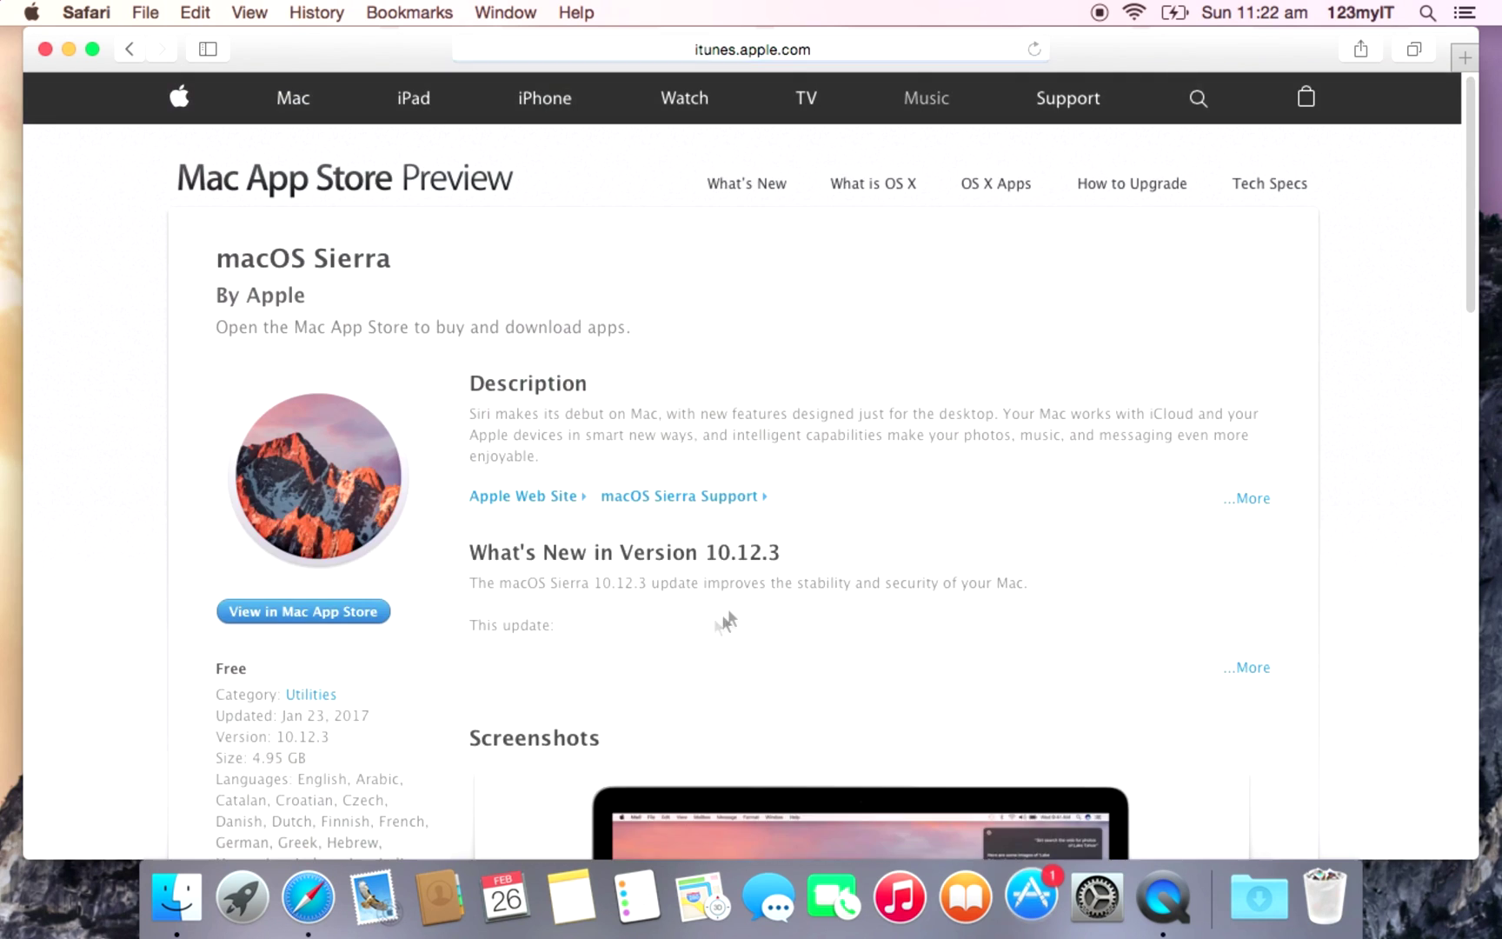
pyautogui.click(126, 172)
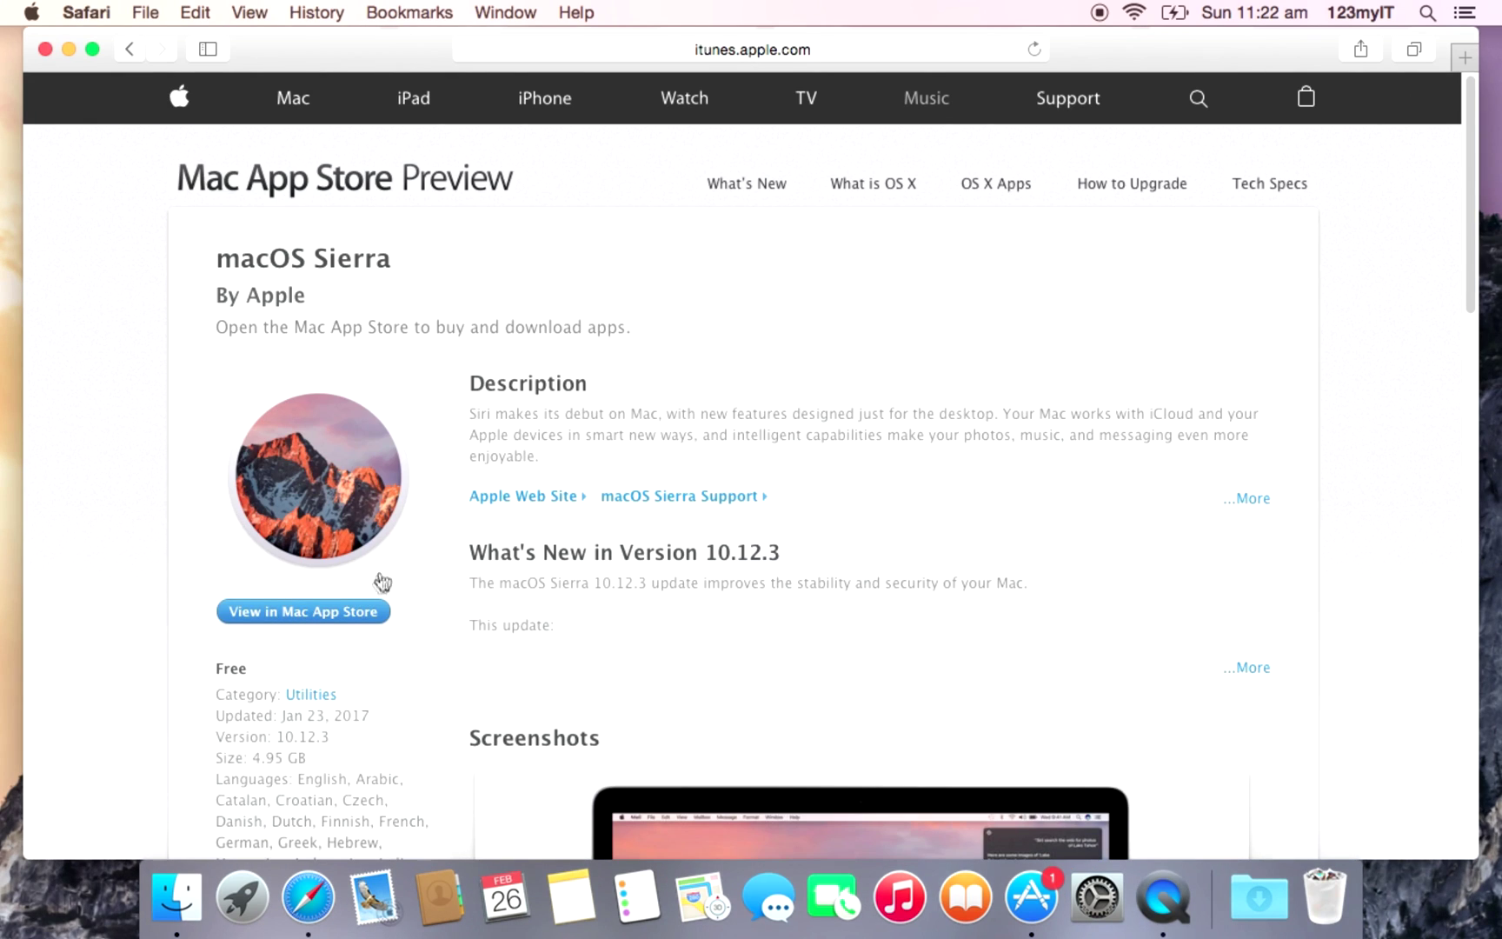
pyautogui.click(331, 613)
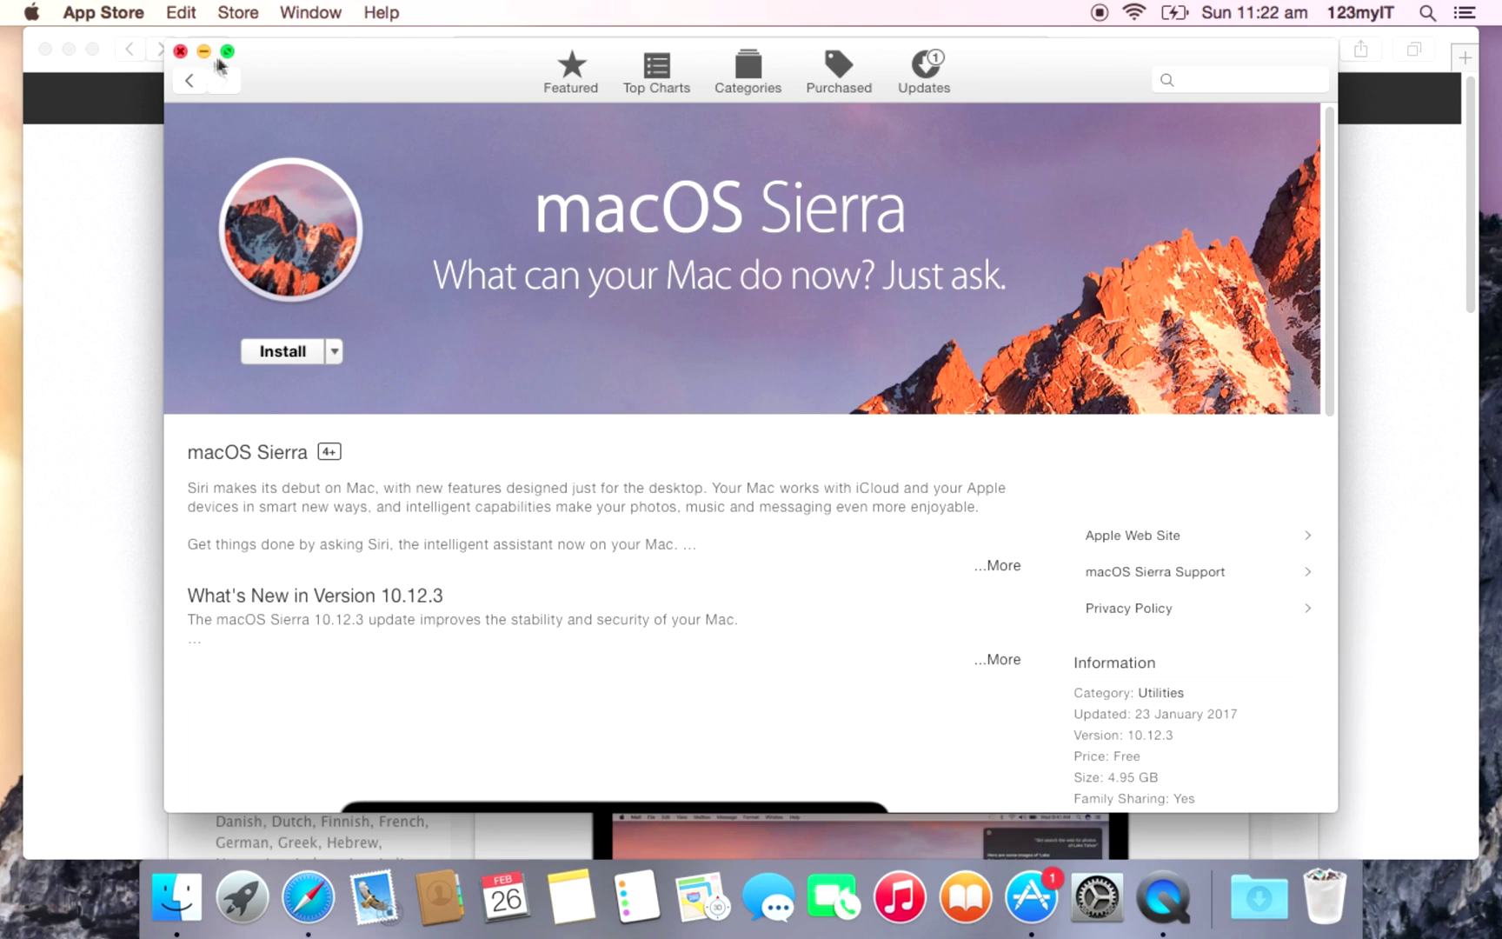
# Shift the Safari window left to reveal and select the Install macOS Sierra desktop icon
pyautogui.moveTo(115, 61); pyautogui.dragTo(85, 59)
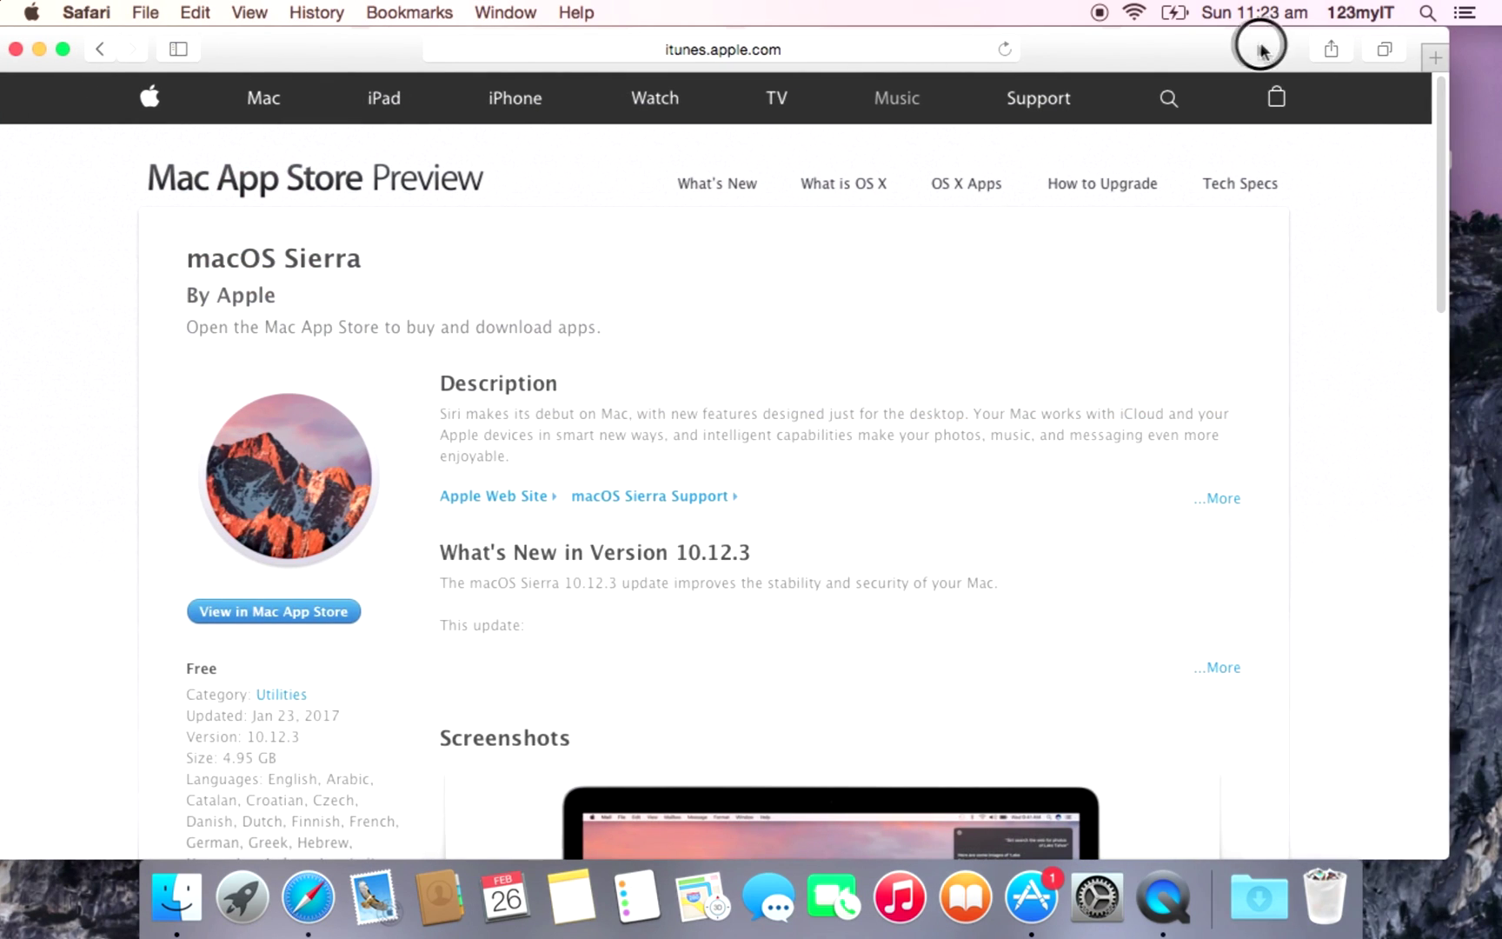
pyautogui.moveTo(1261, 50); pyautogui.dragTo(1177, 50)
pyautogui.click(1404, 113)
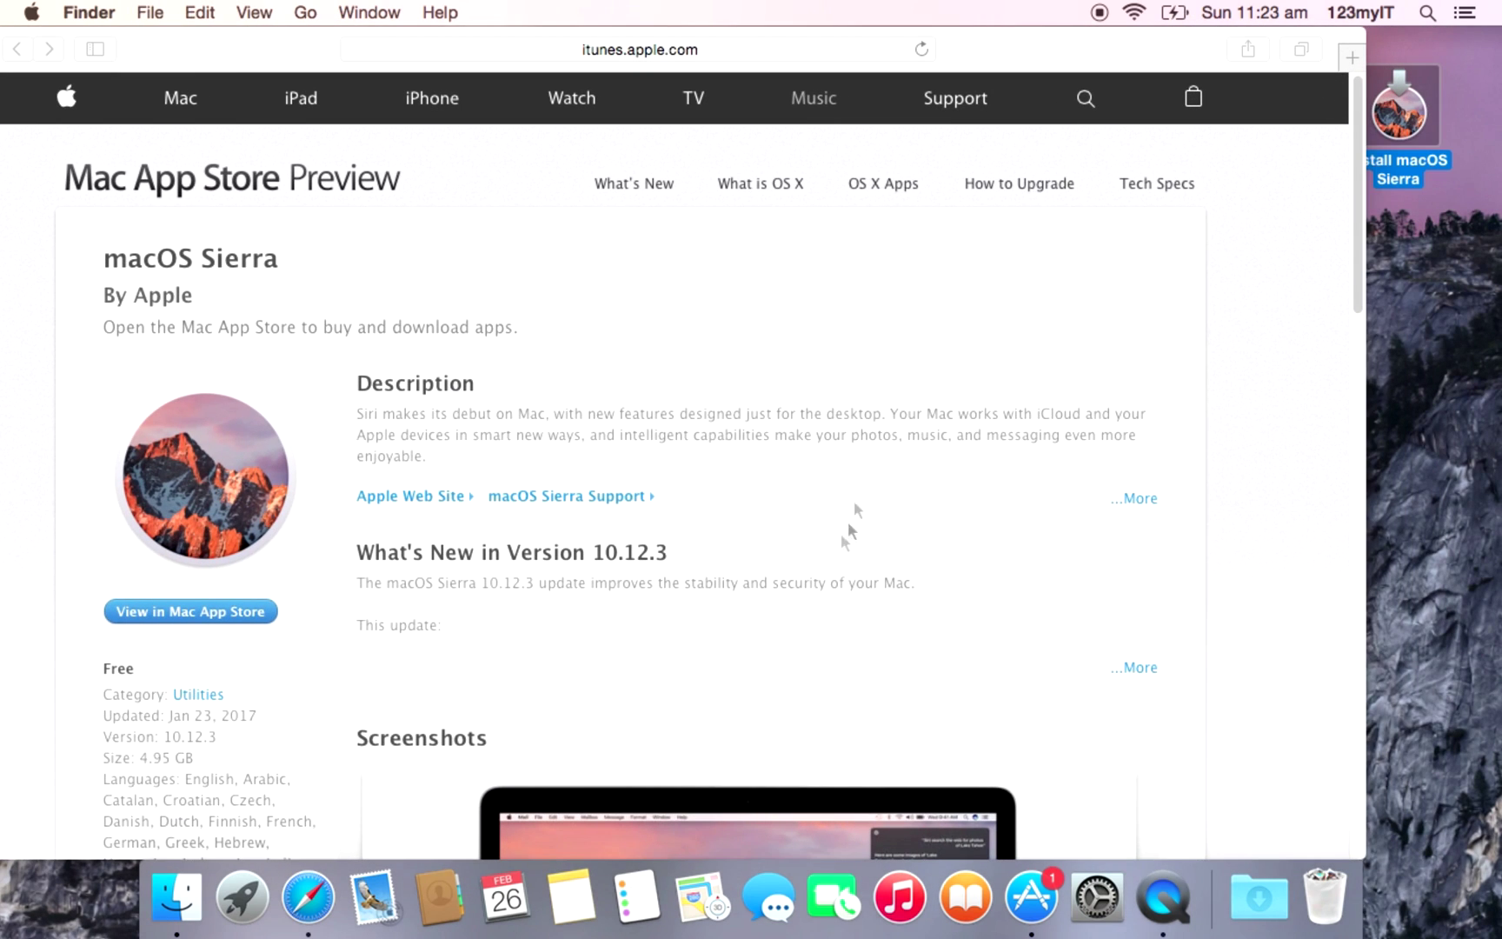
# Return to the macOS Sierra App Store page, then launch Install macOS Sierra from Launchpad
pyautogui.click(245, 614)
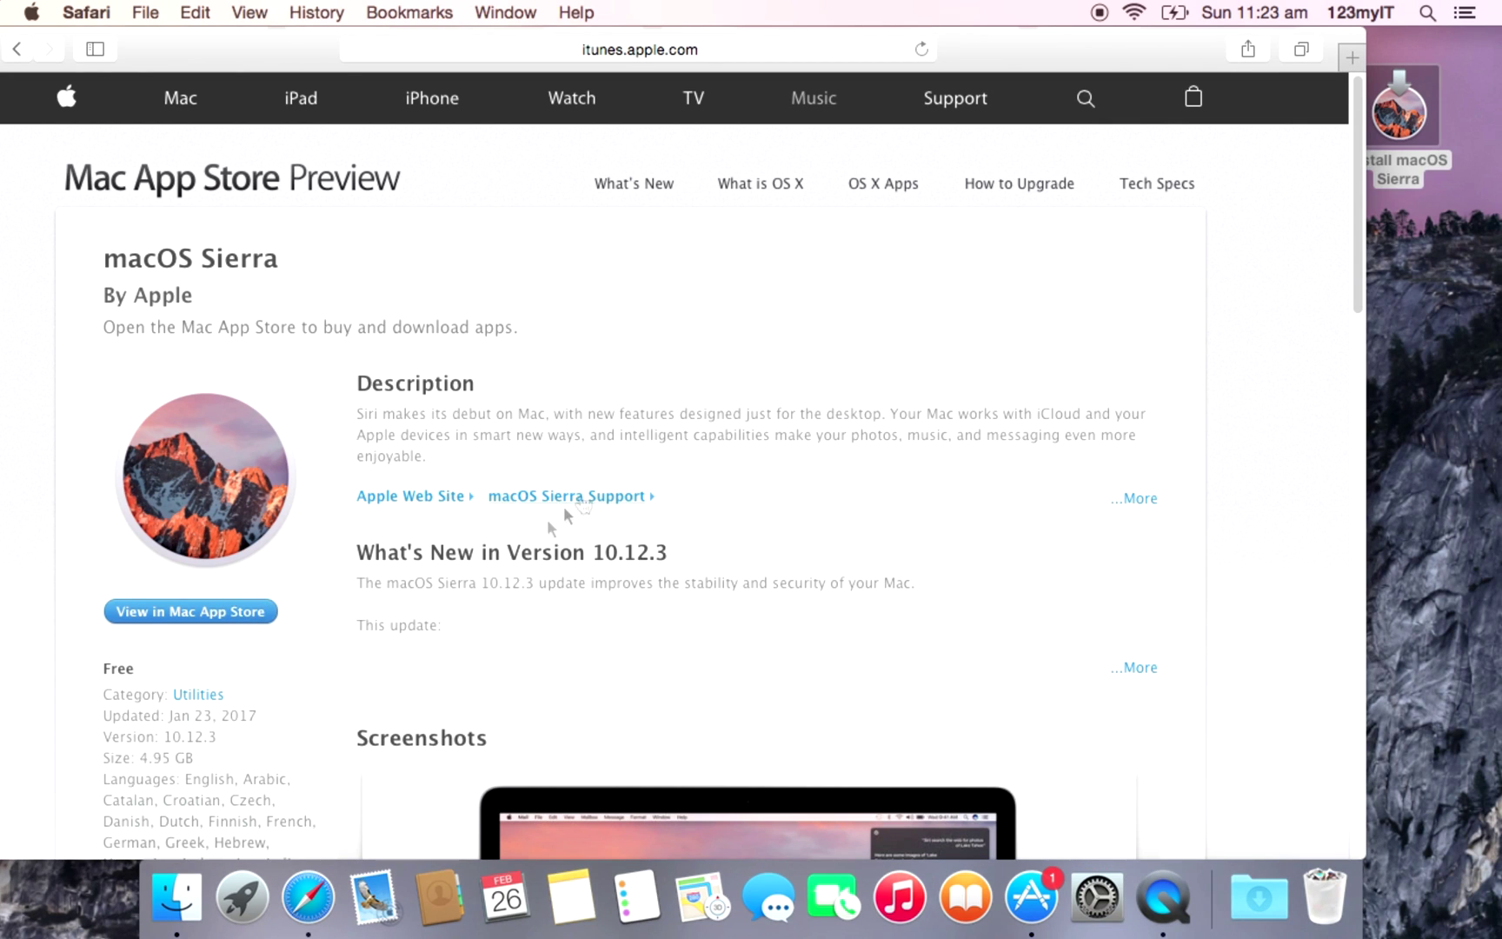
pyautogui.click(235, 619)
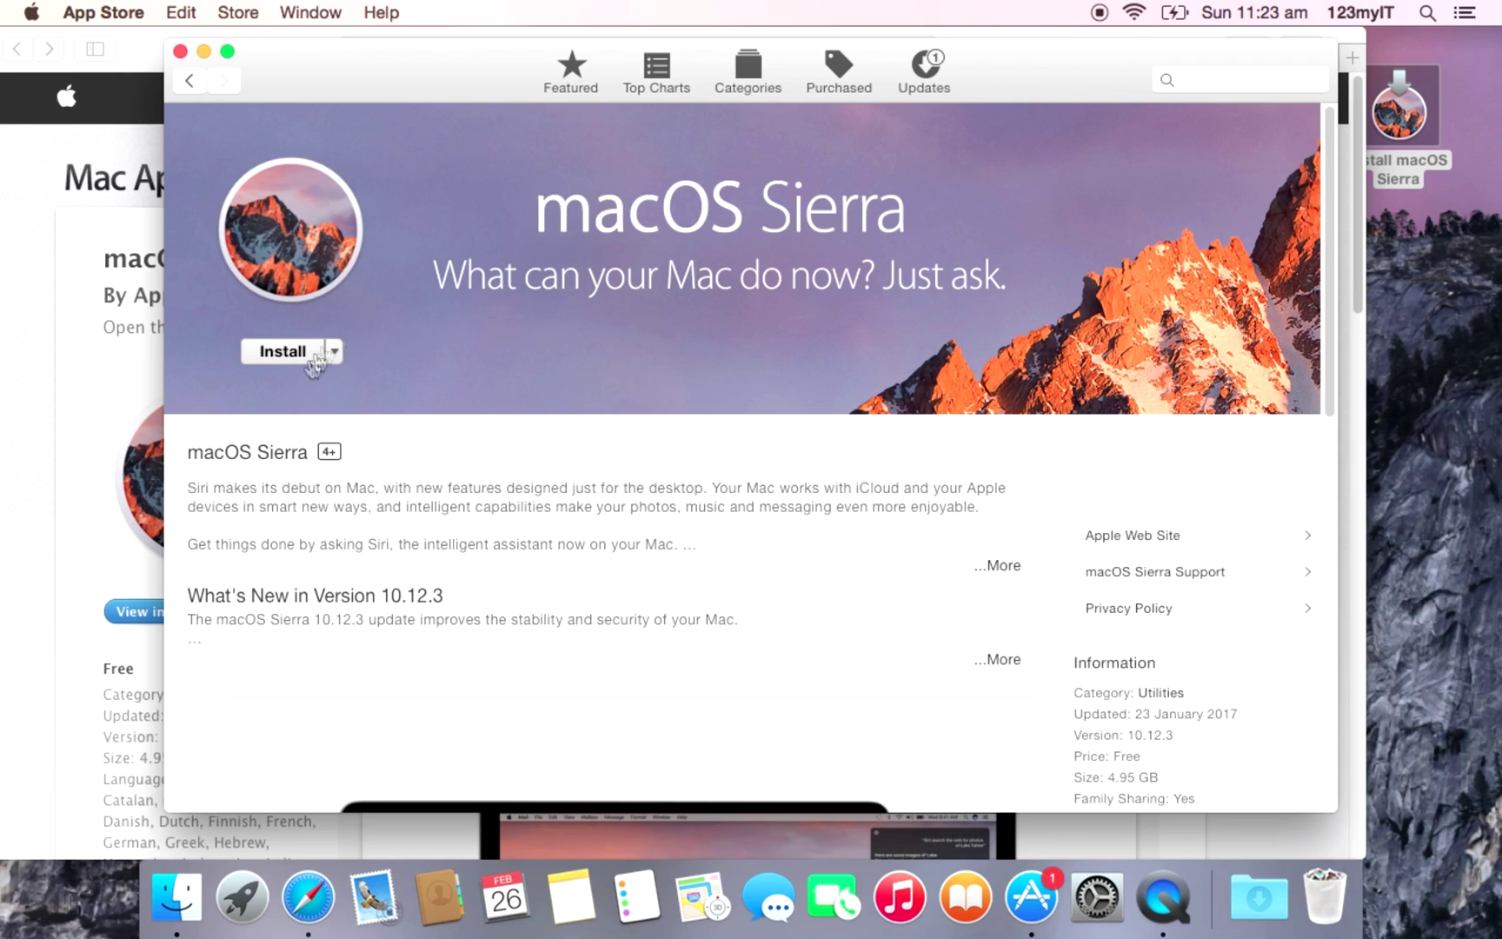
pyautogui.click(242, 896)
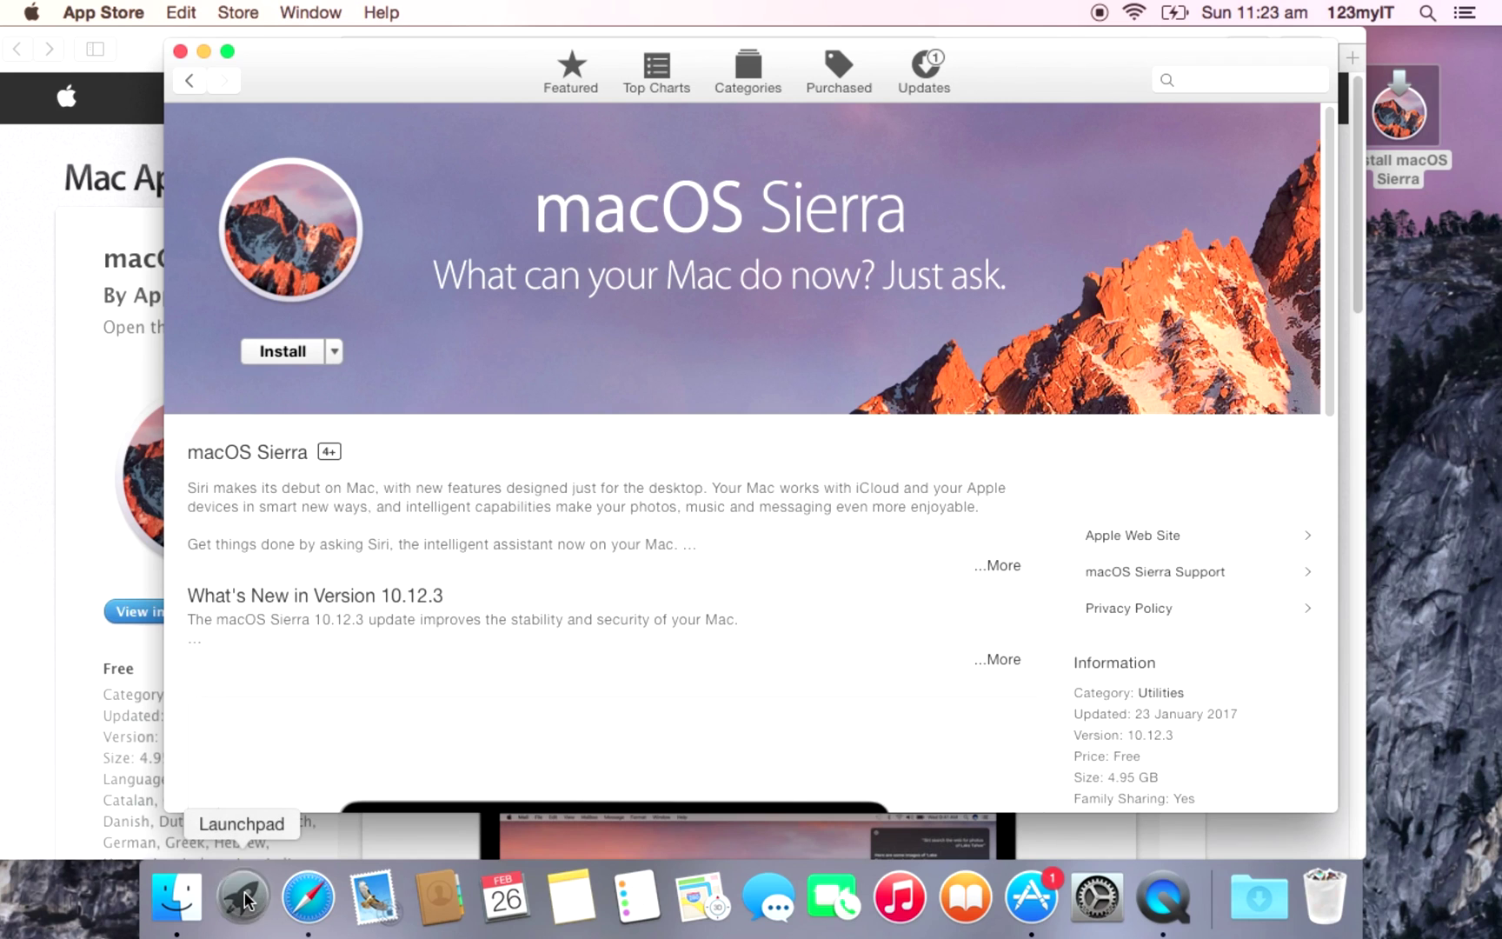
pyautogui.click(209, 600)
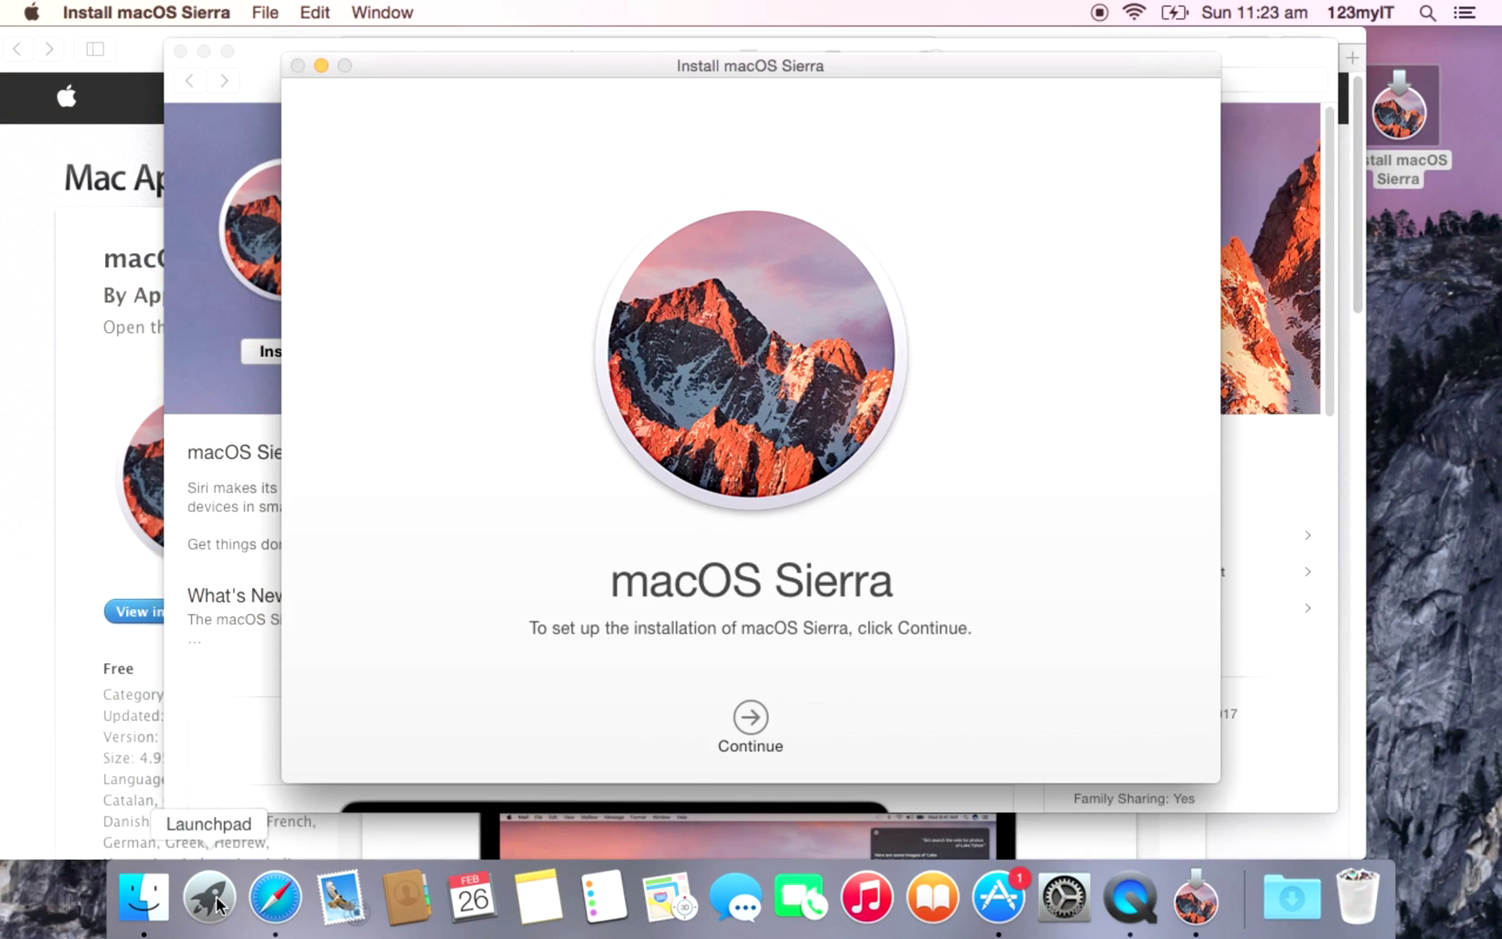
# Nudge the installer window slightly down-left, move the desktop installer icon right, and show Launchpad
pyautogui.moveTo(832, 77); pyautogui.dragTo(828, 97)
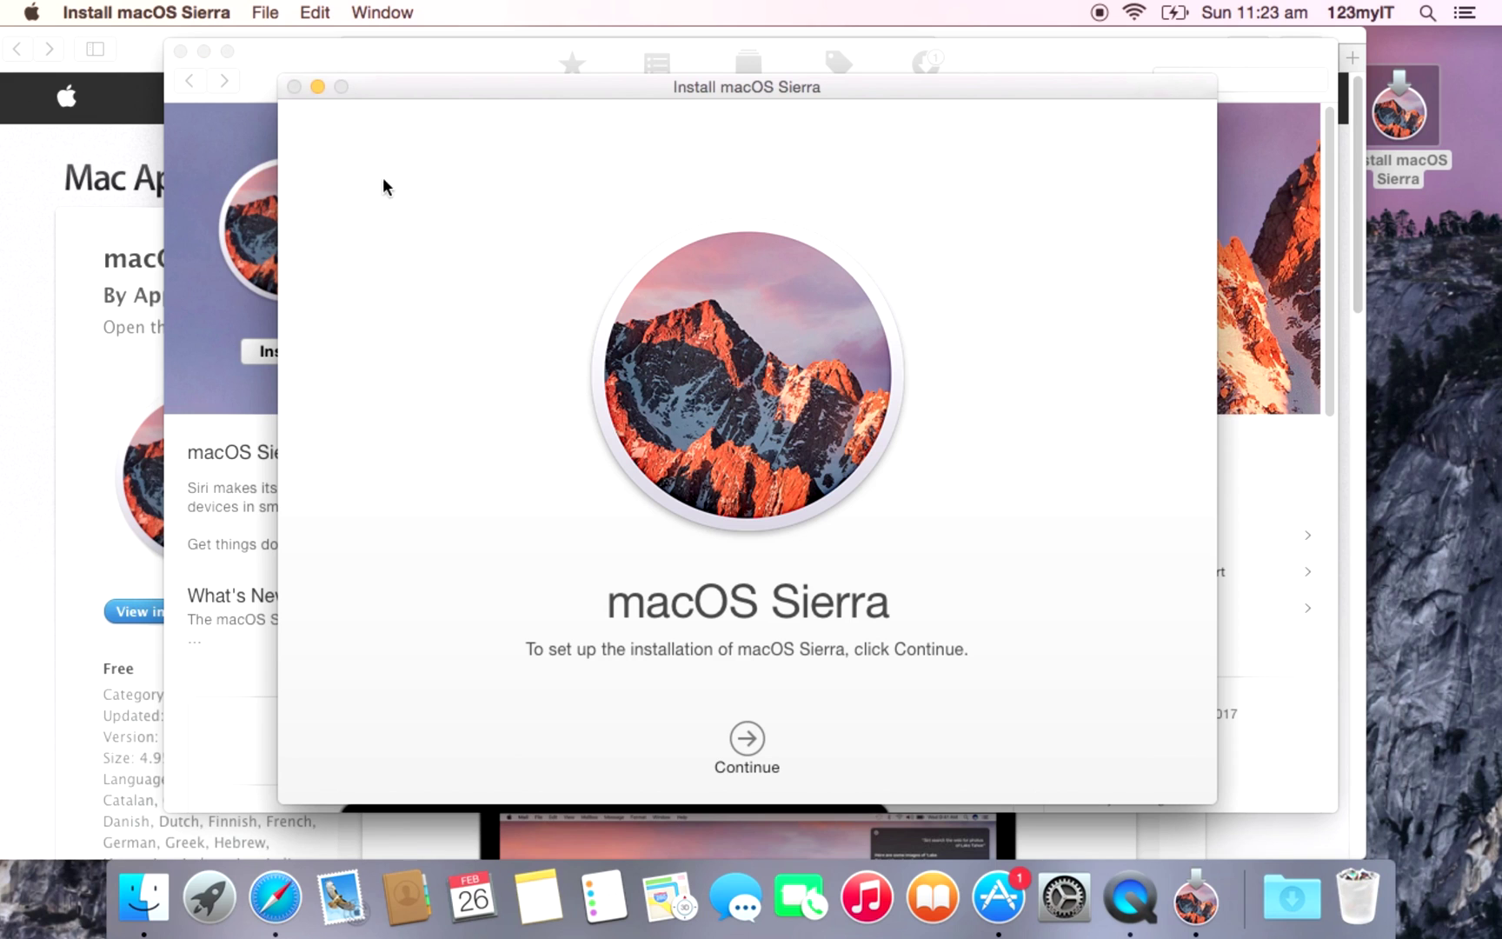
pyautogui.moveTo(487, 93); pyautogui.dragTo(481, 99)
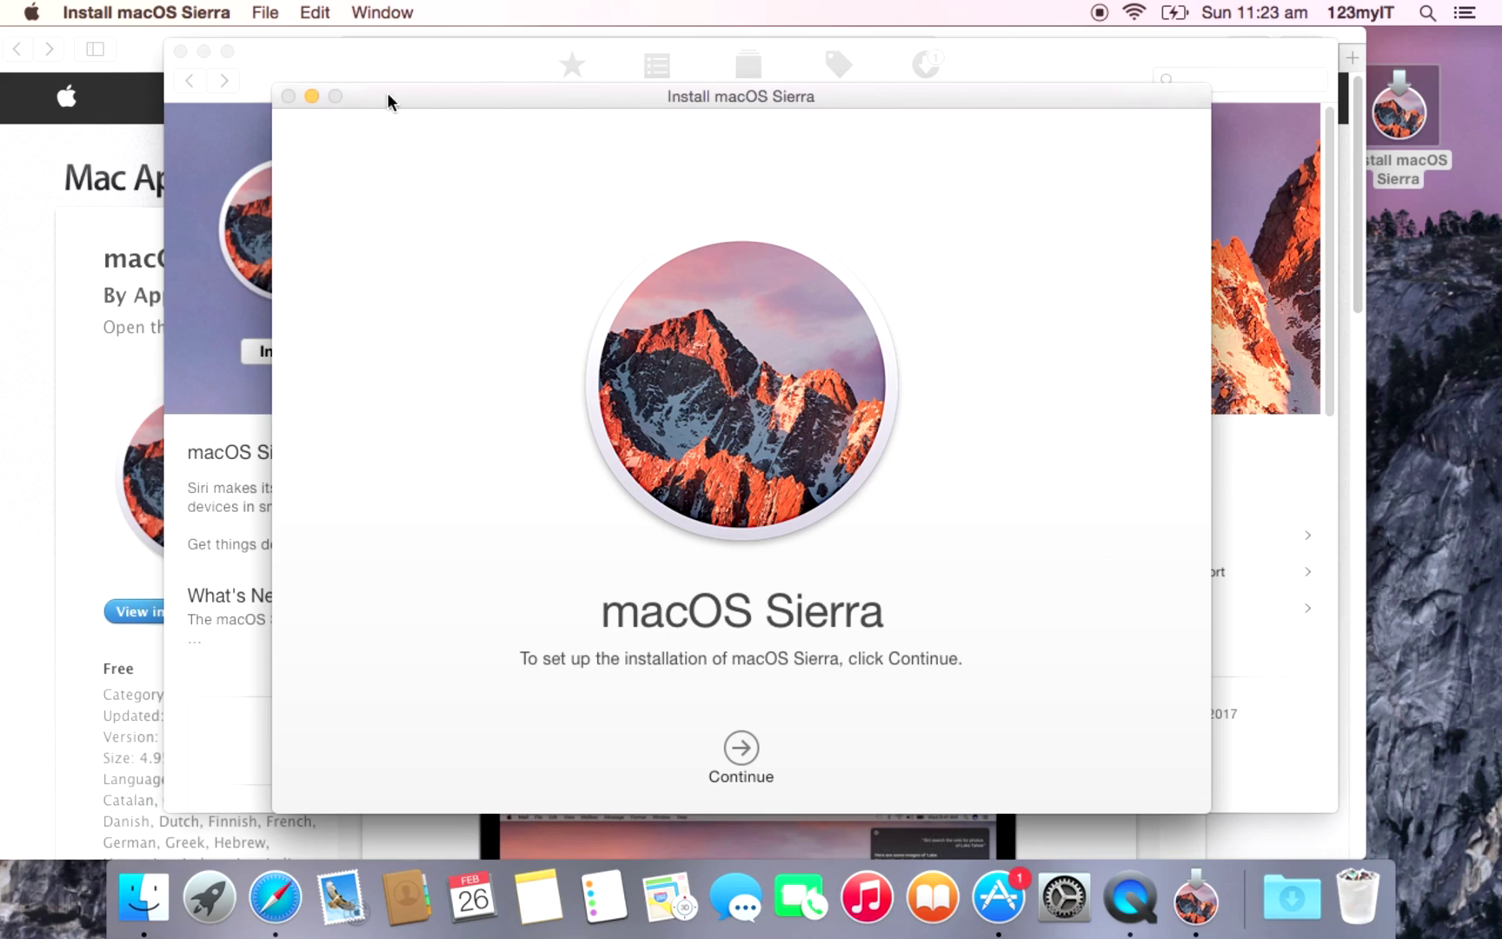
pyautogui.moveTo(1387, 108); pyautogui.dragTo(1412, 109)
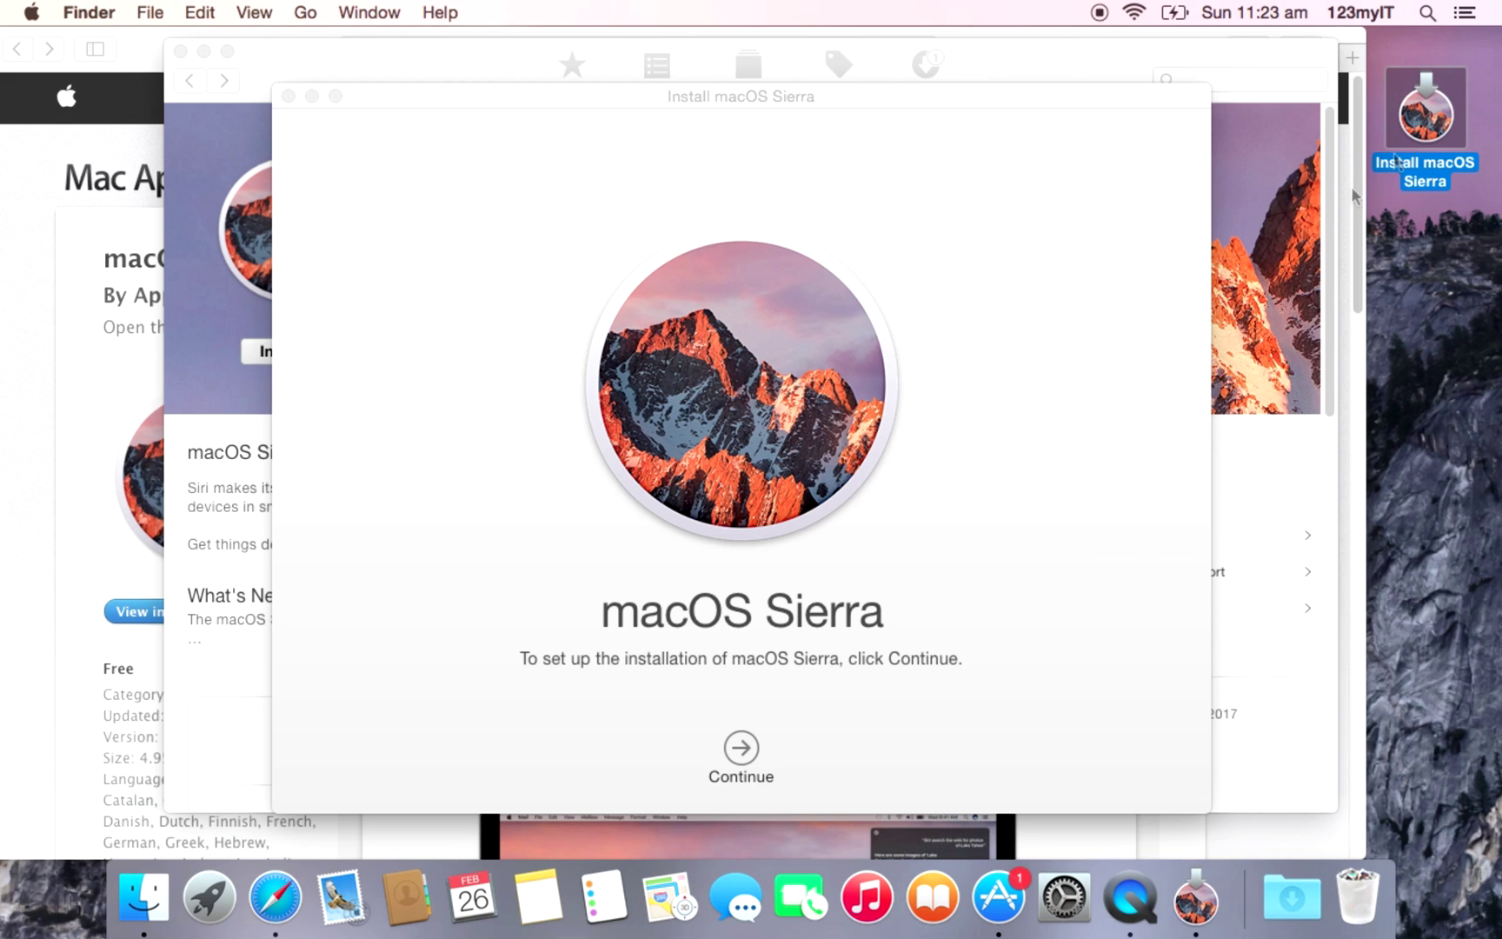
pyautogui.click(209, 895)
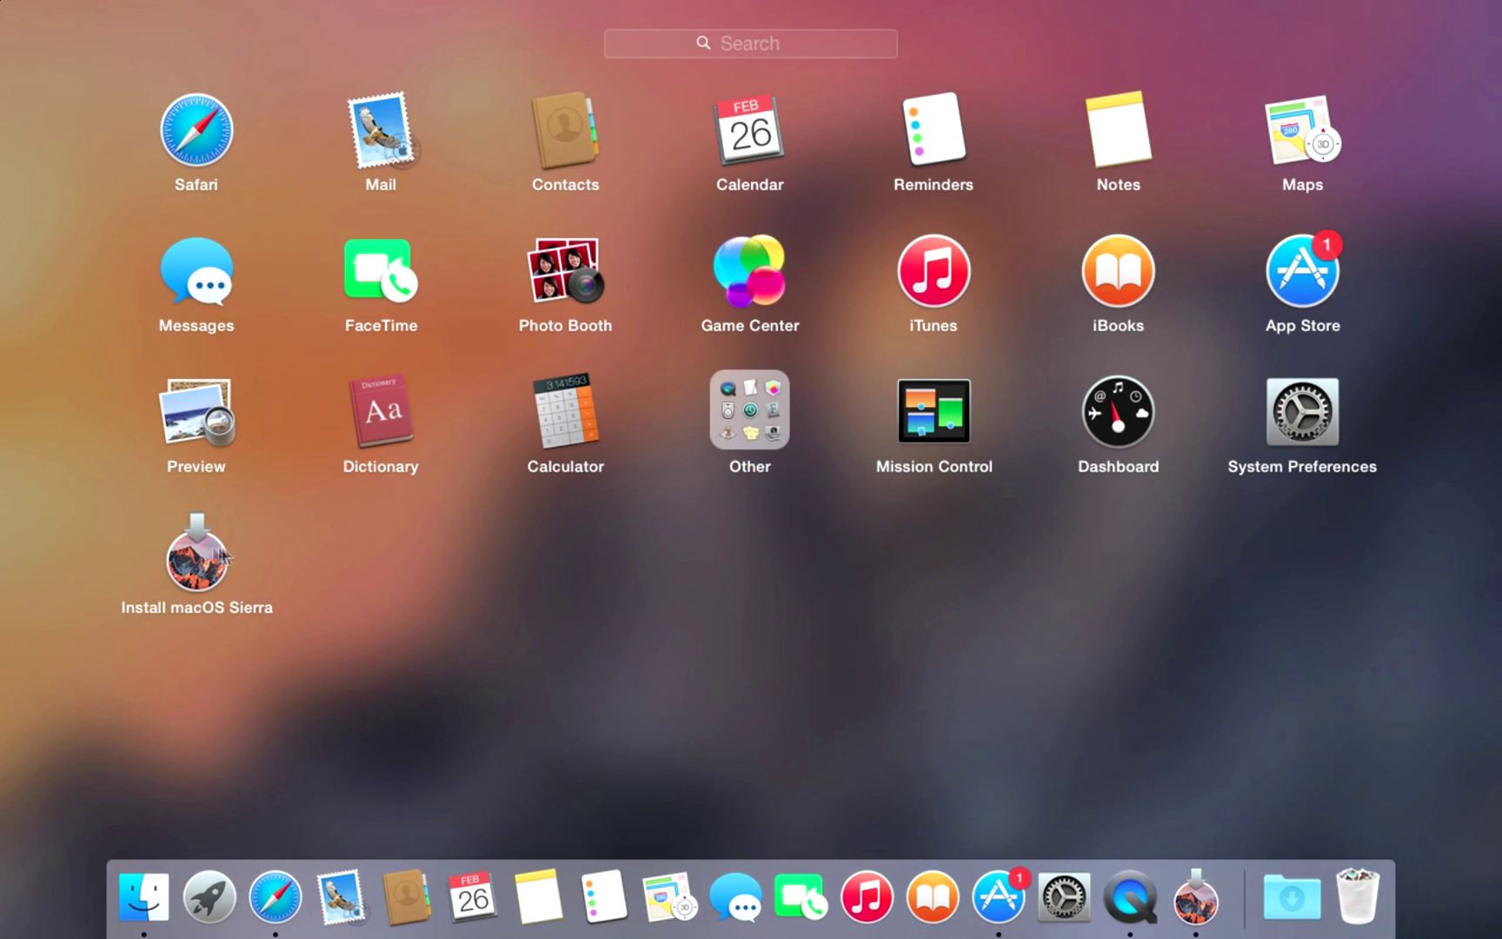
# Close Launchpad and open the Applications folder via the Go menu
pyautogui.click(209, 896)
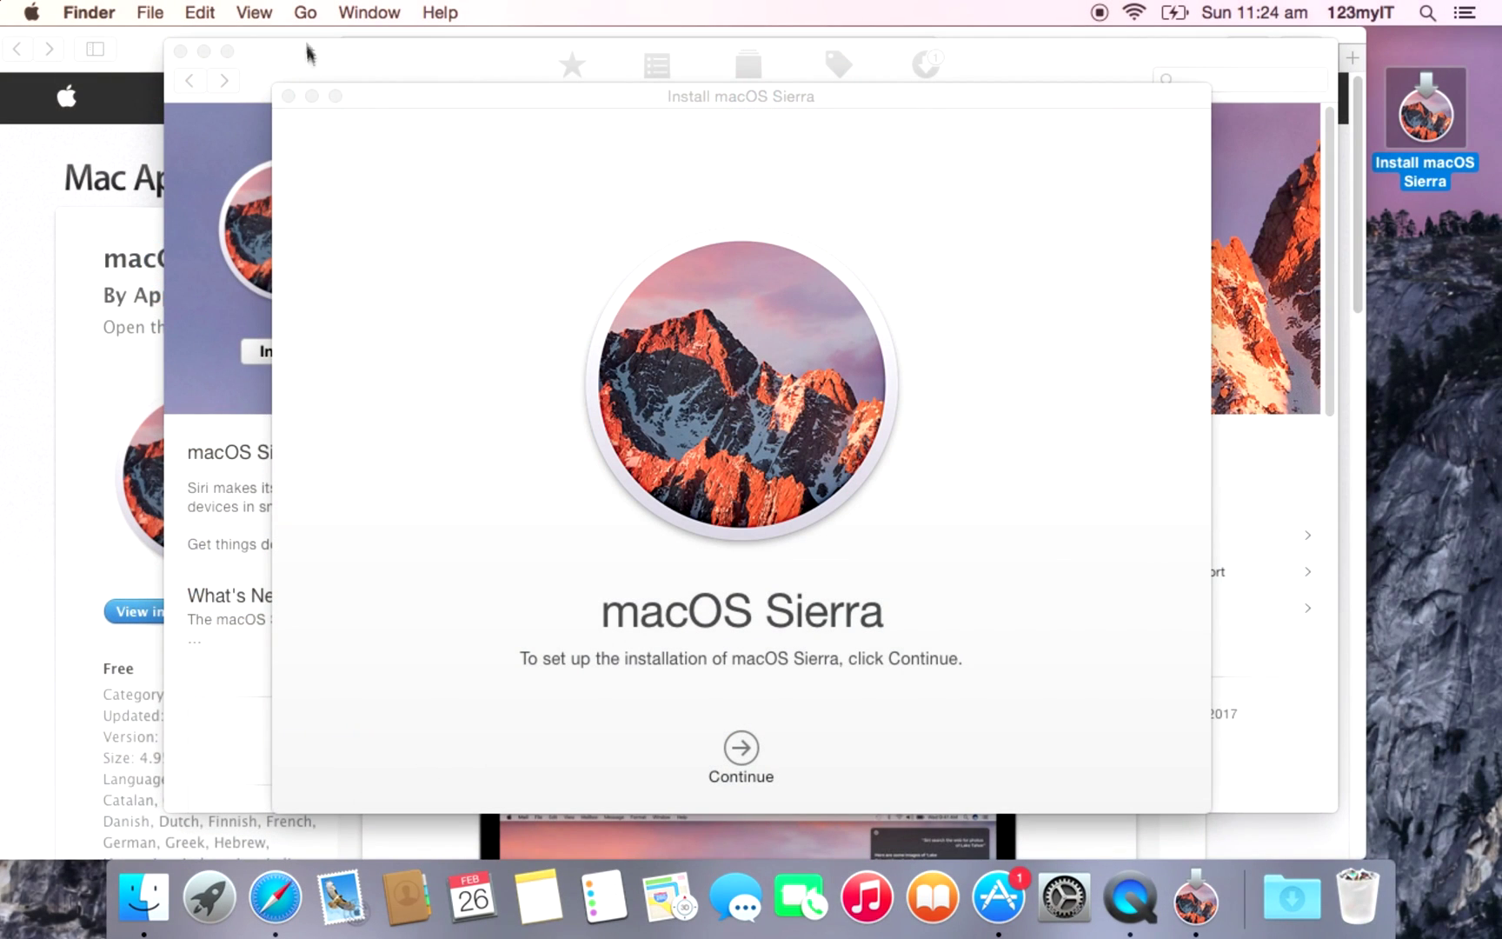
pyautogui.click(305, 12)
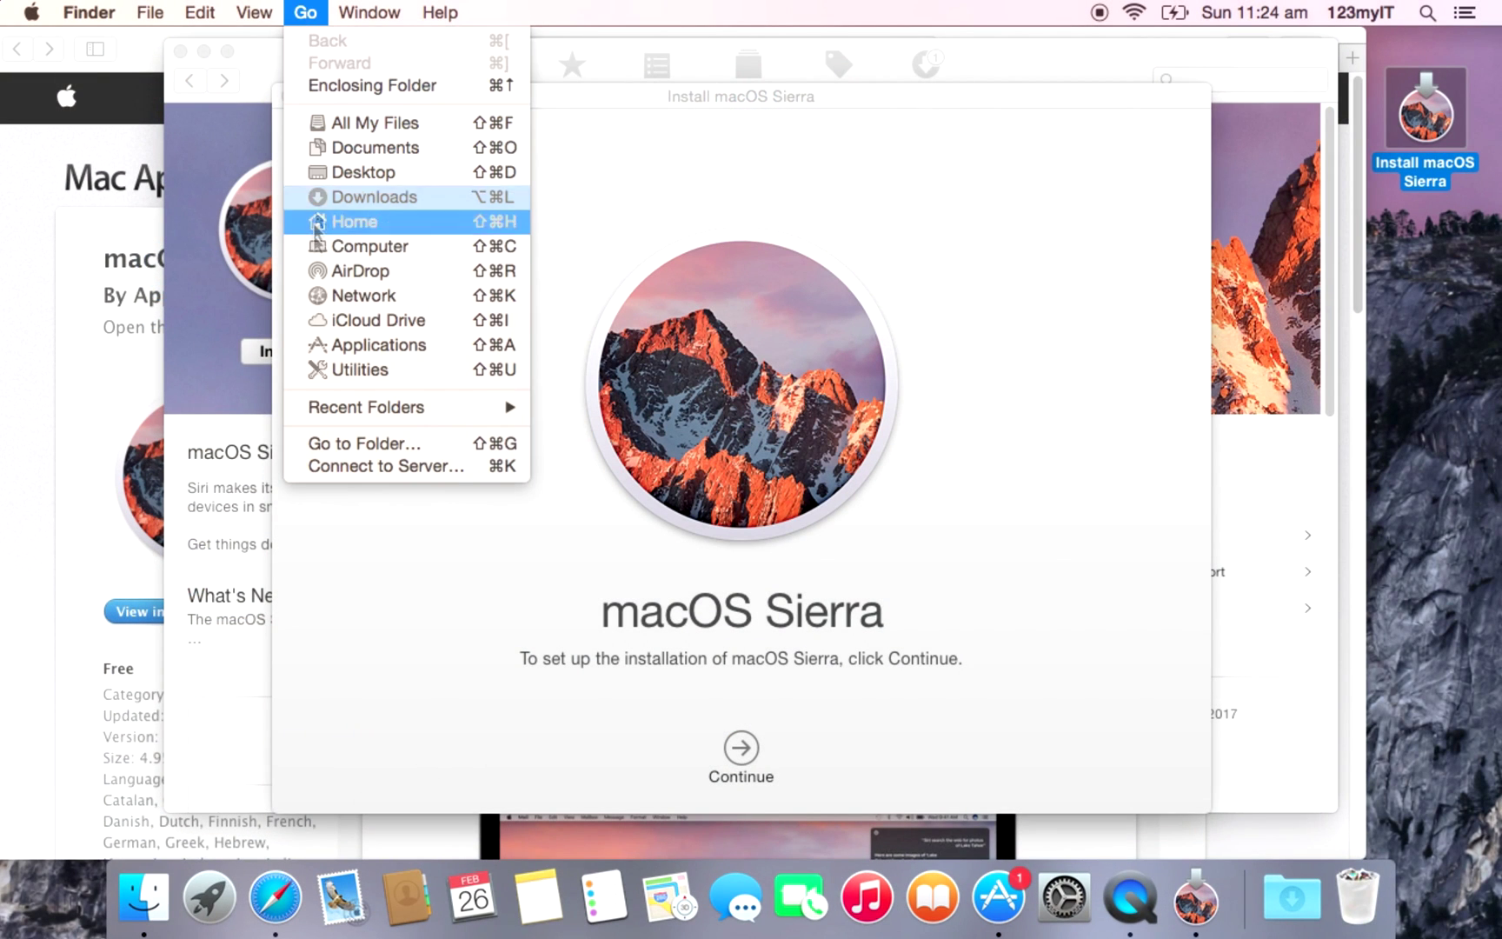
pyautogui.click(338, 348)
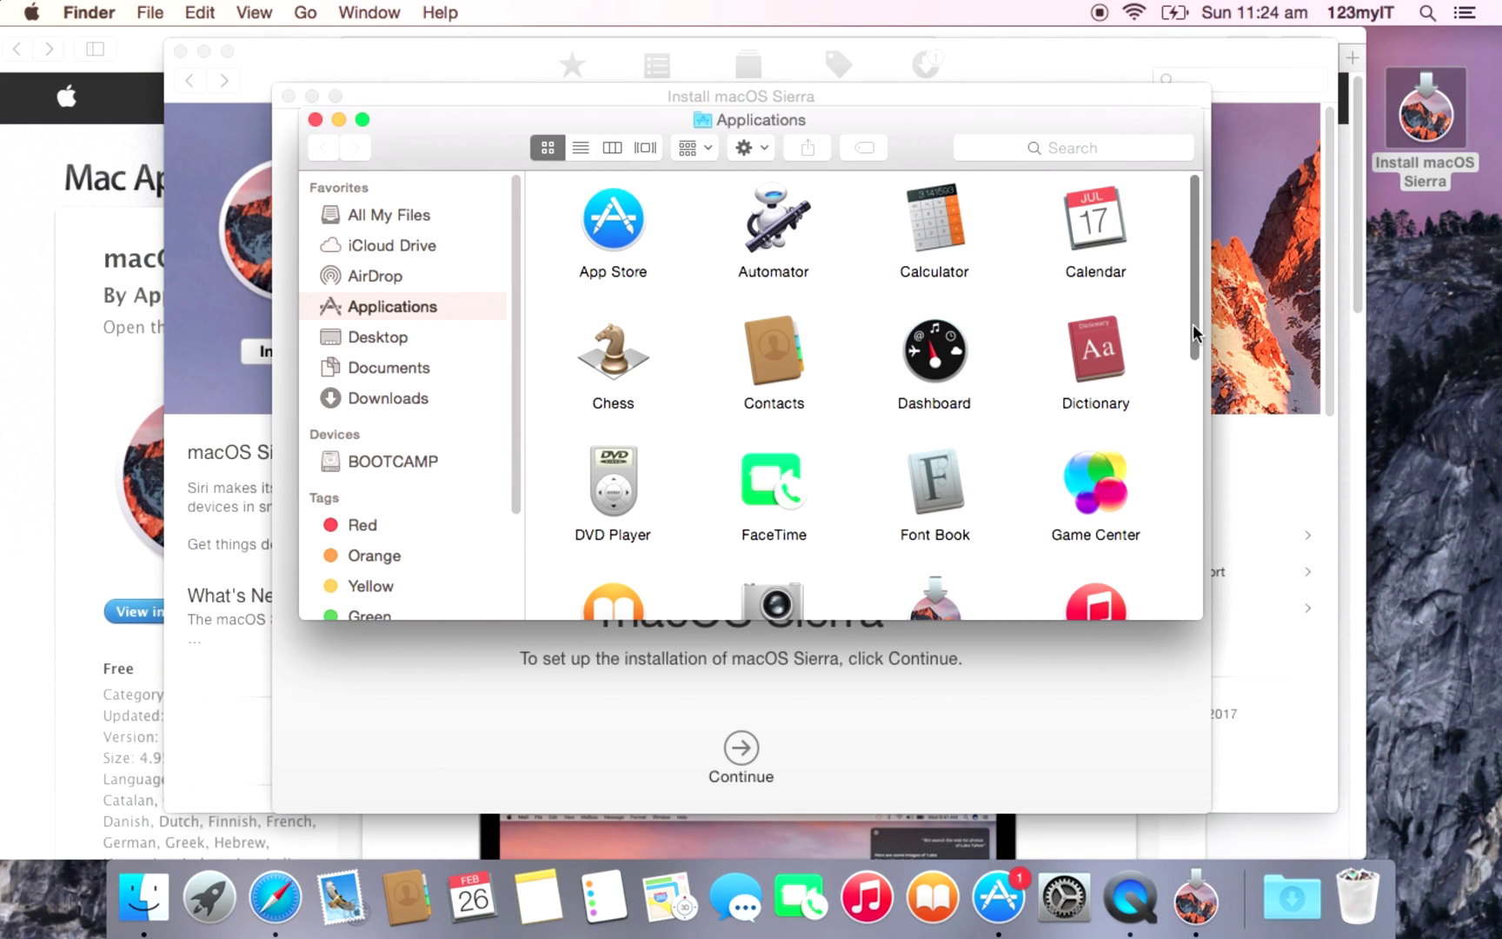
pyautogui.scroll(-3, 1184, 326)
# Copy the Install macOS Sierra app and bring up the desktop's context menu
pyautogui.click(957, 391)
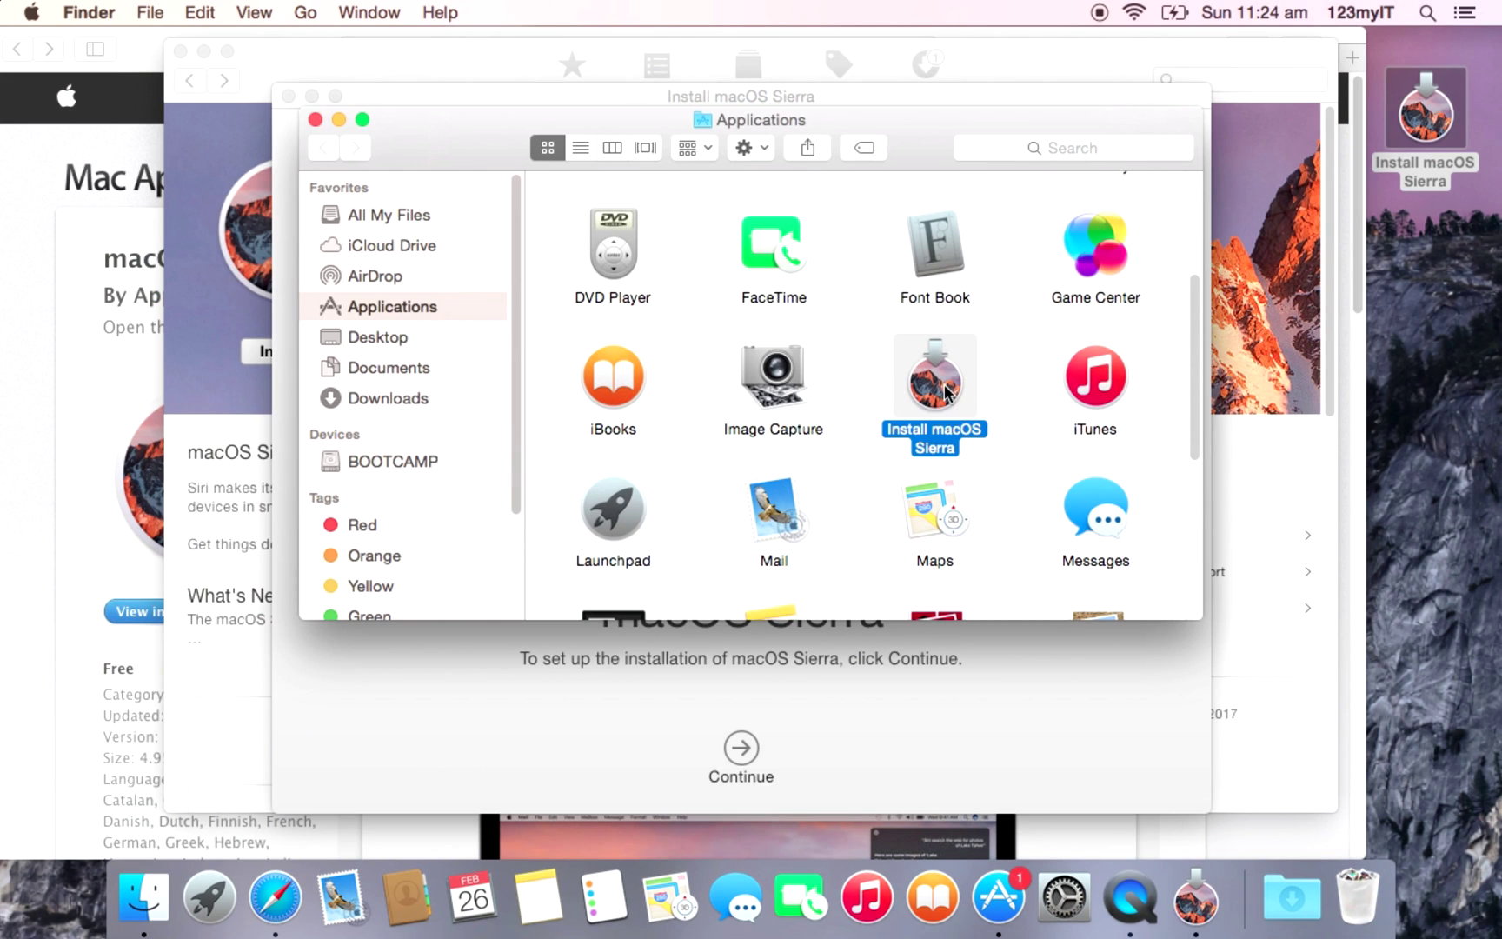
pyautogui.rightClick(932, 380)
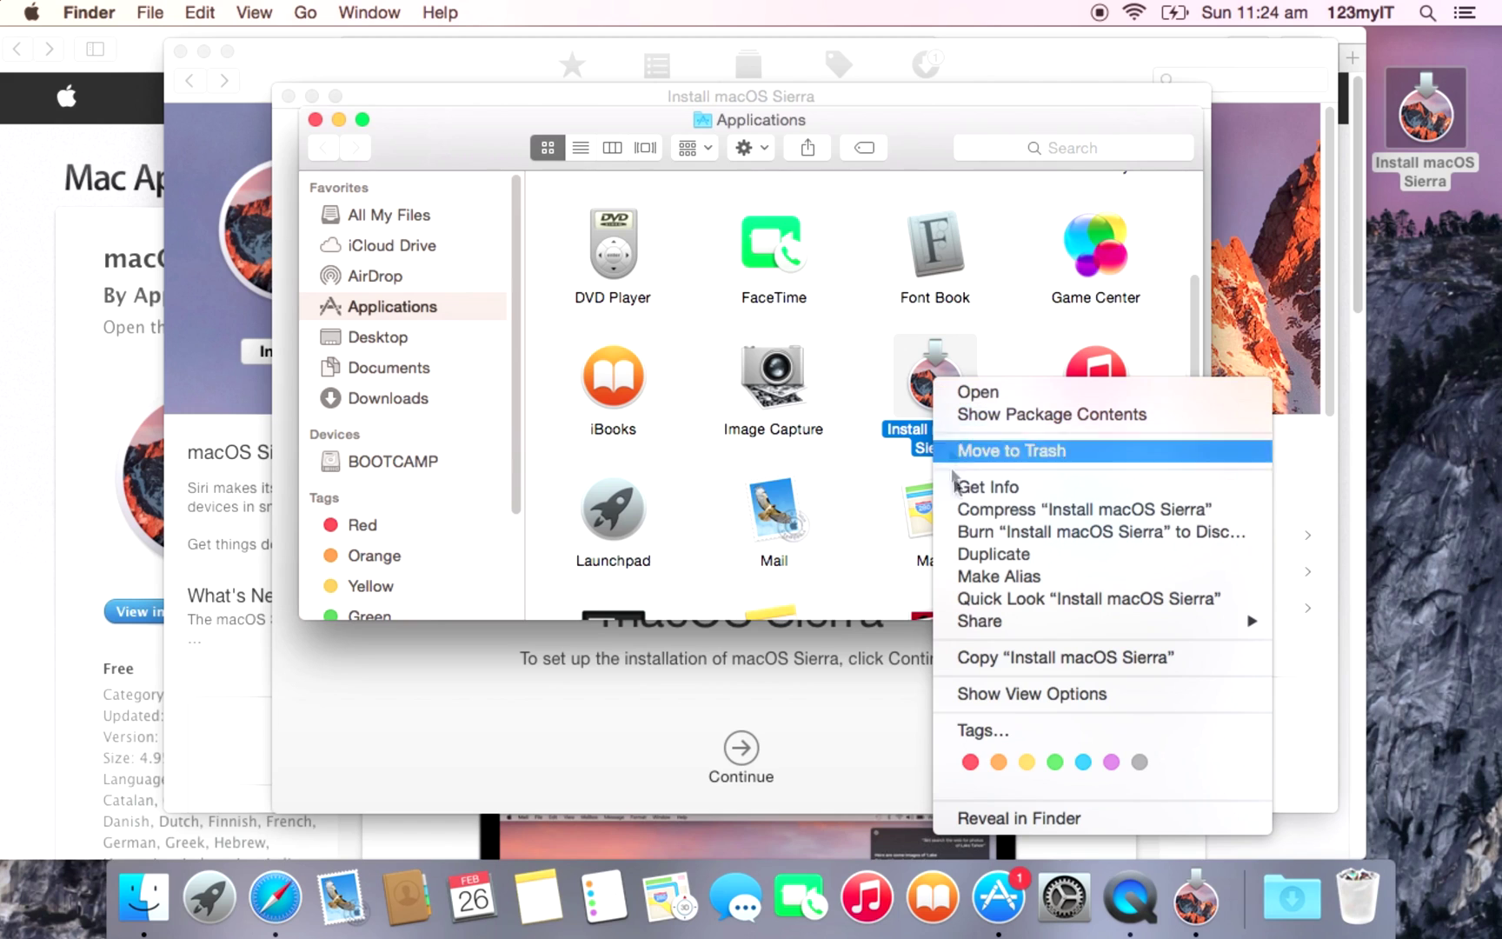
pyautogui.click(978, 658)
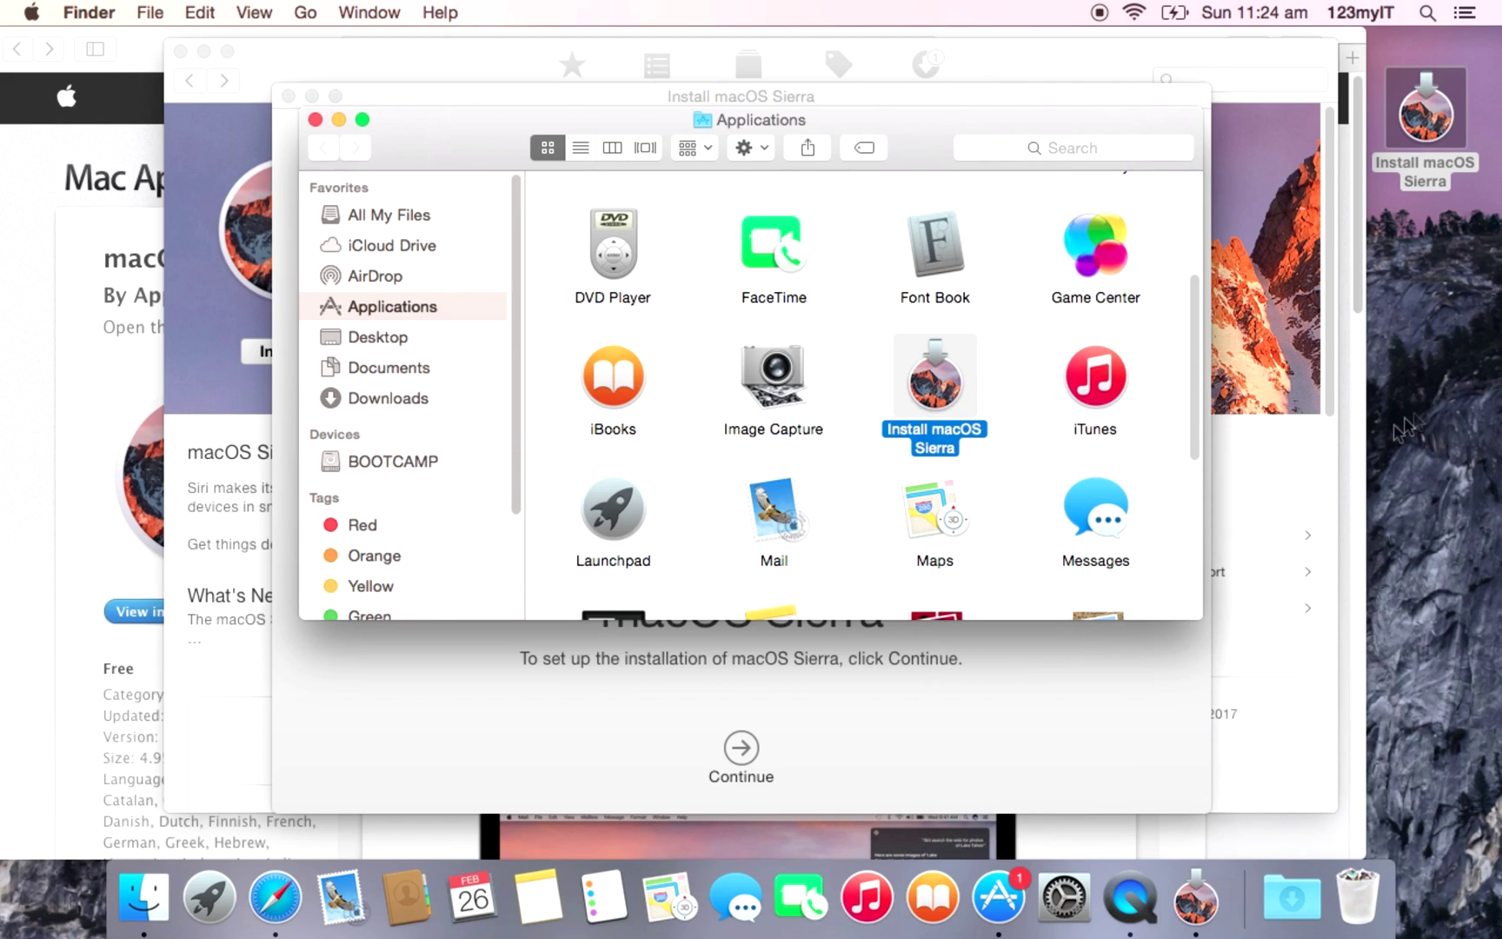
pyautogui.rightClick(1438, 304)
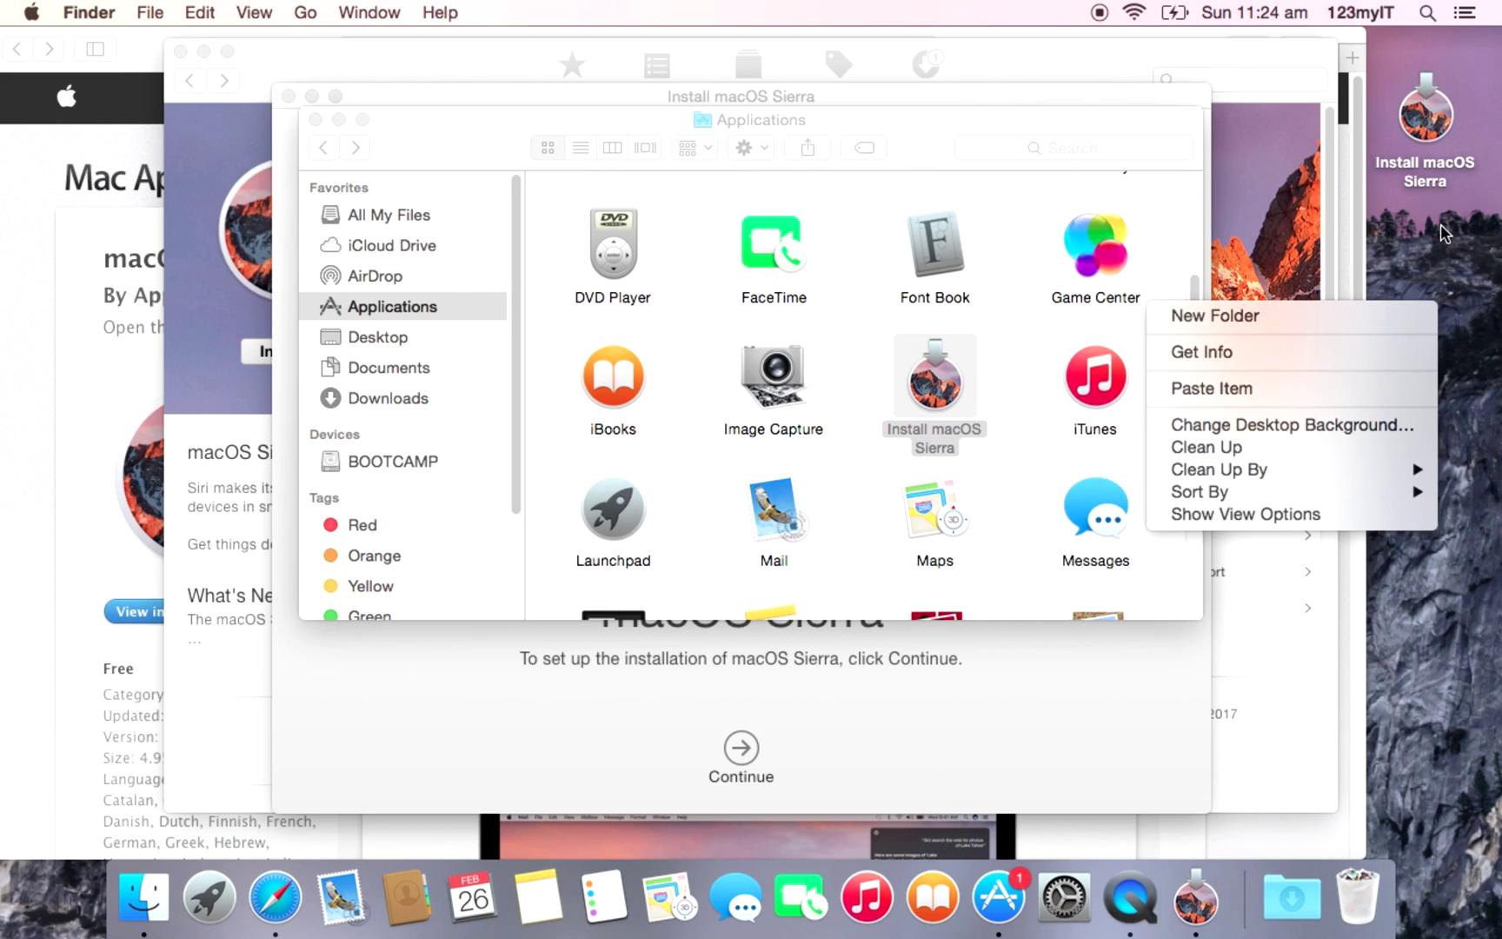
# Paste the installer onto the desktop, replacing the existing item, and confirm its 4.9 GB size in Get Info
pyautogui.click(1335, 390)
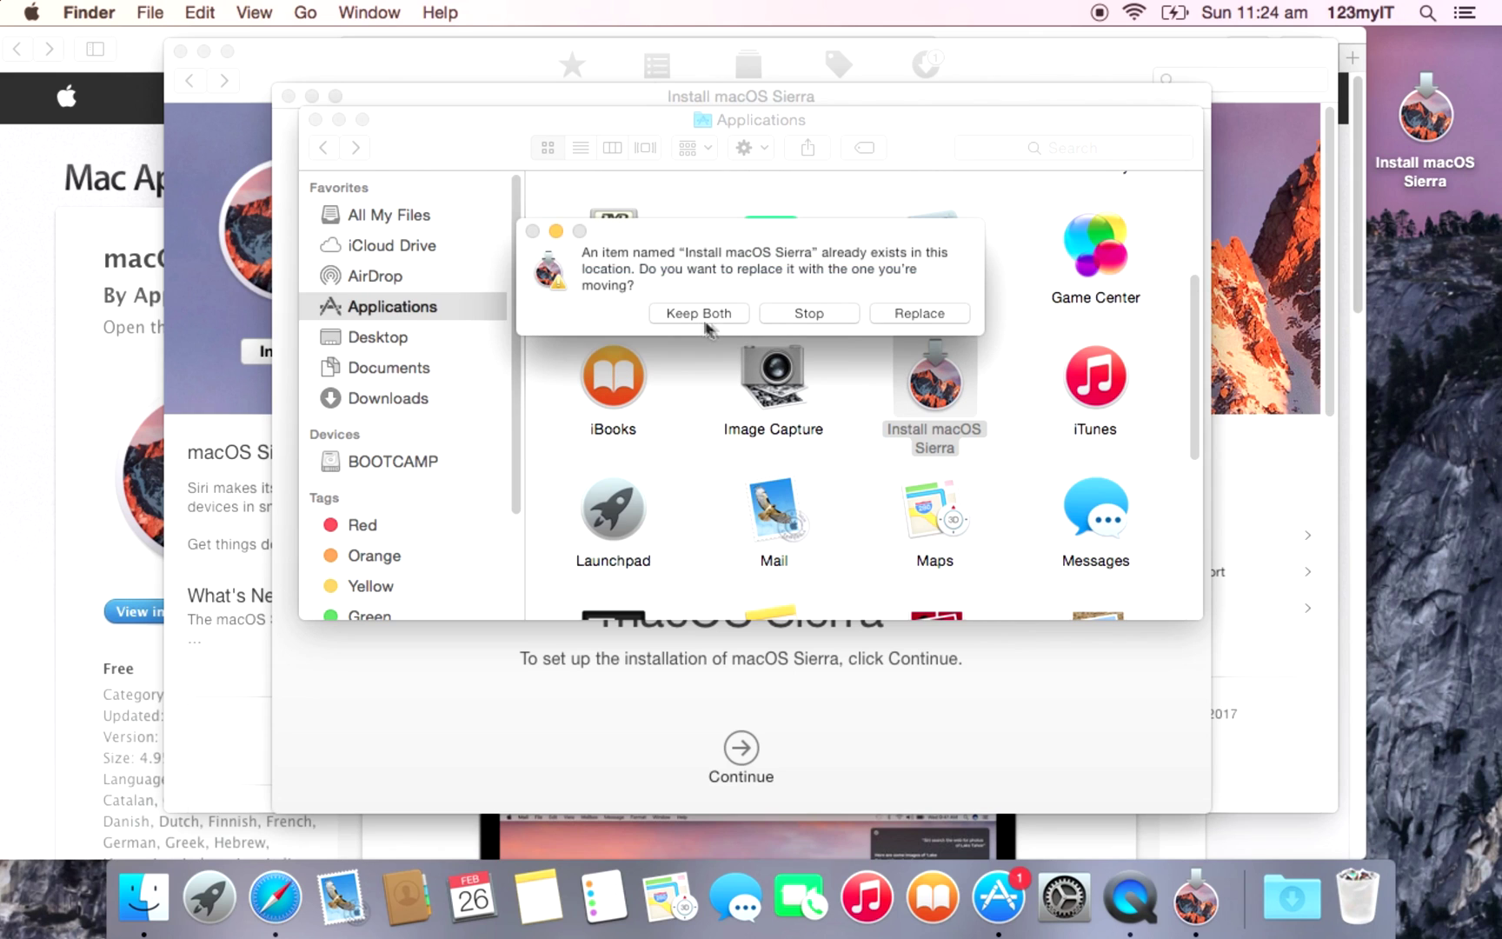
pyautogui.click(947, 313)
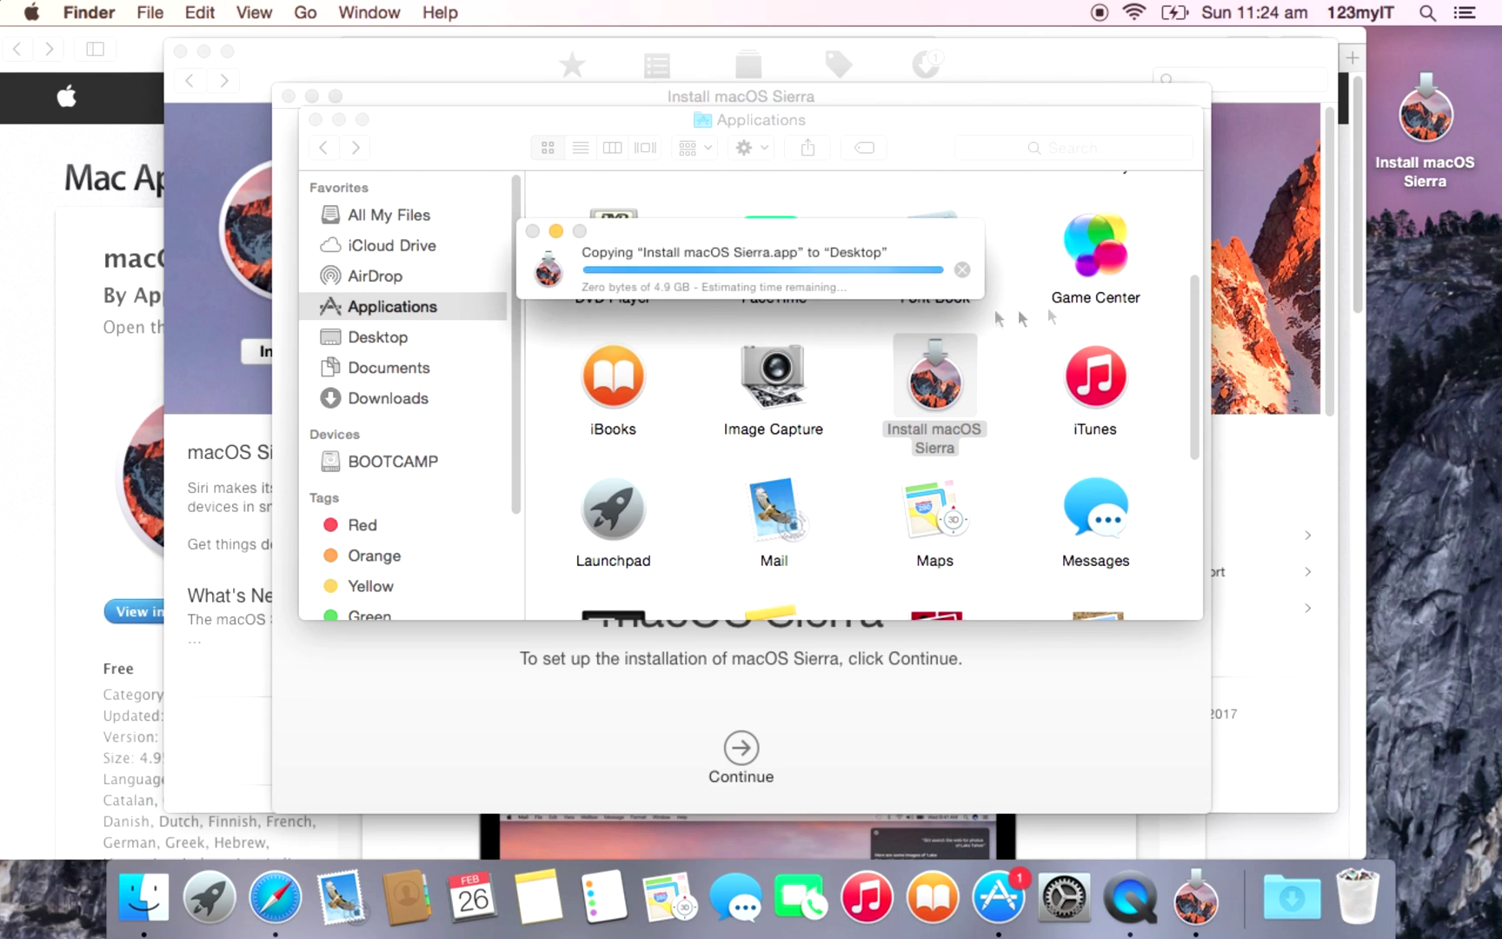
pyautogui.rightClick(1441, 116)
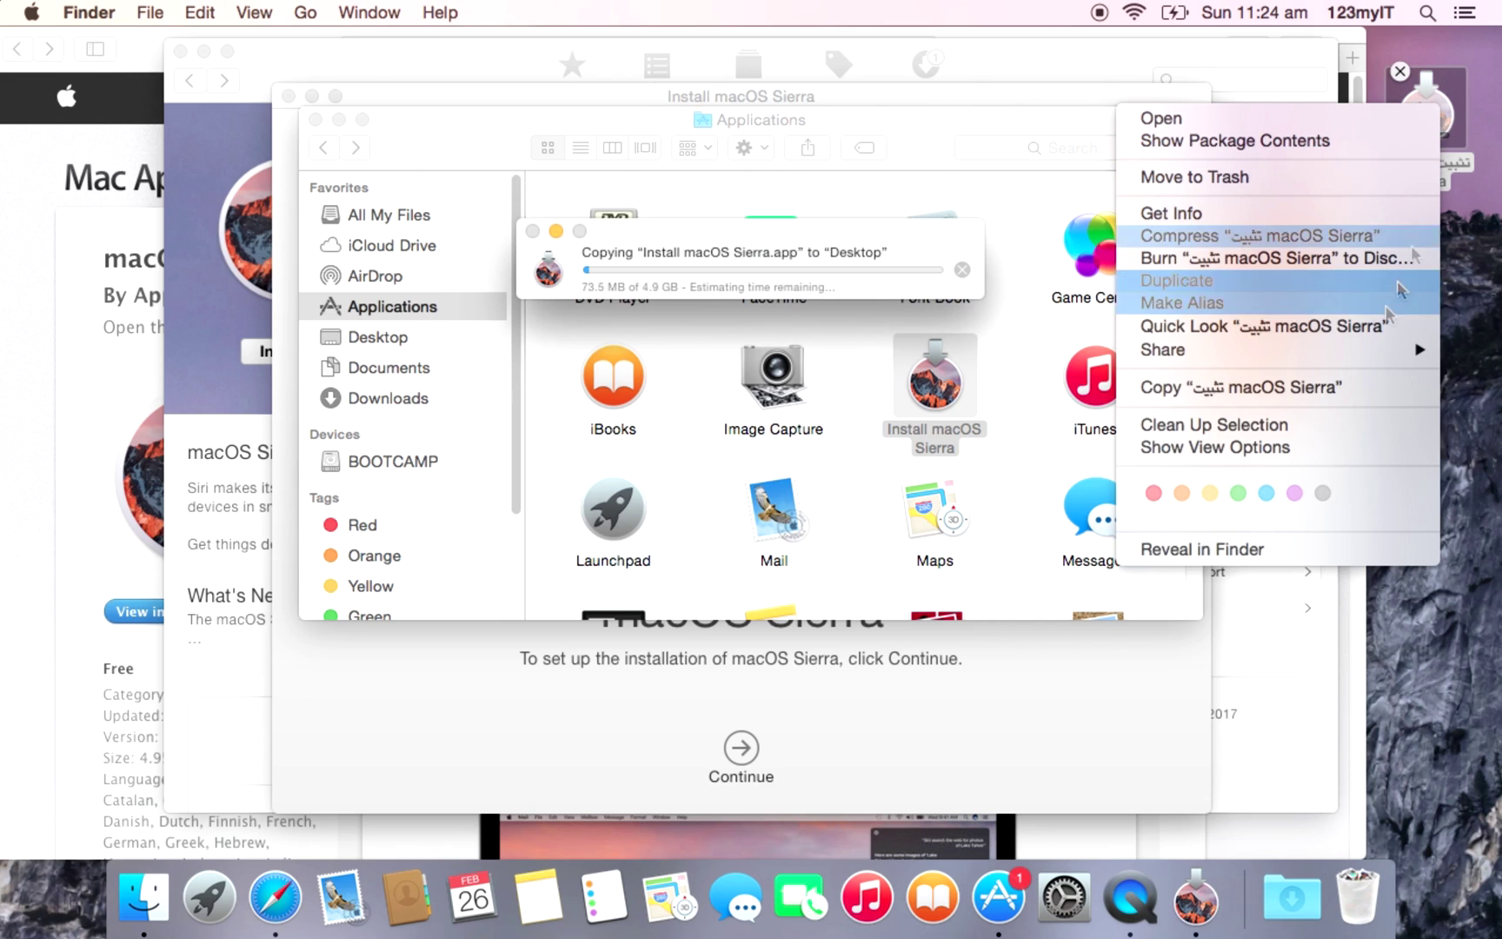
pyautogui.click(1346, 217)
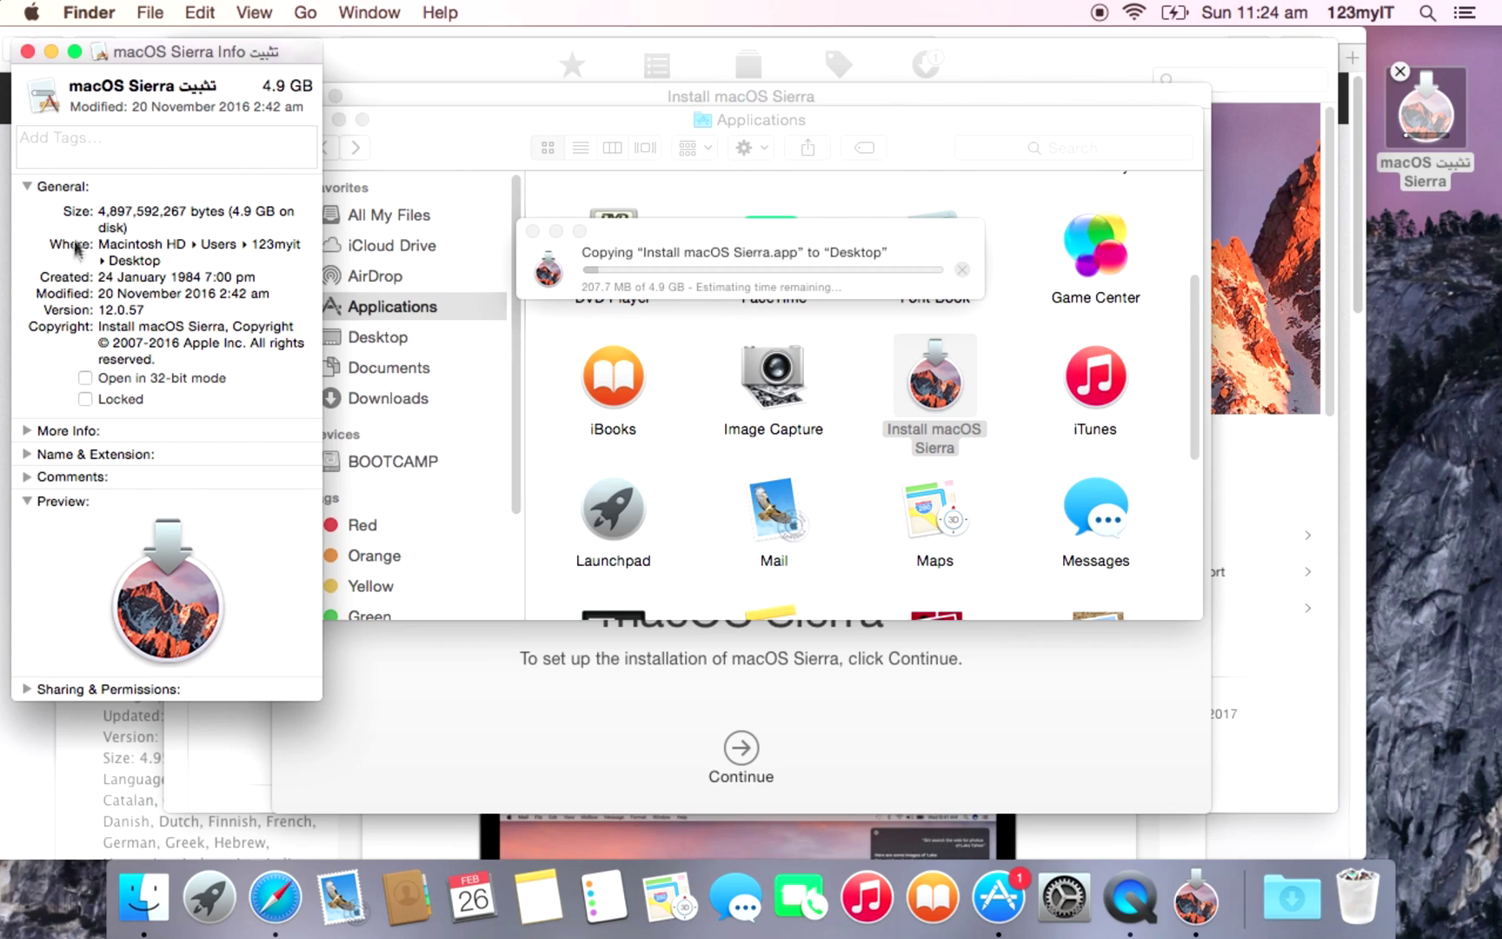
pyautogui.moveTo(102, 215); pyautogui.dragTo(274, 213)
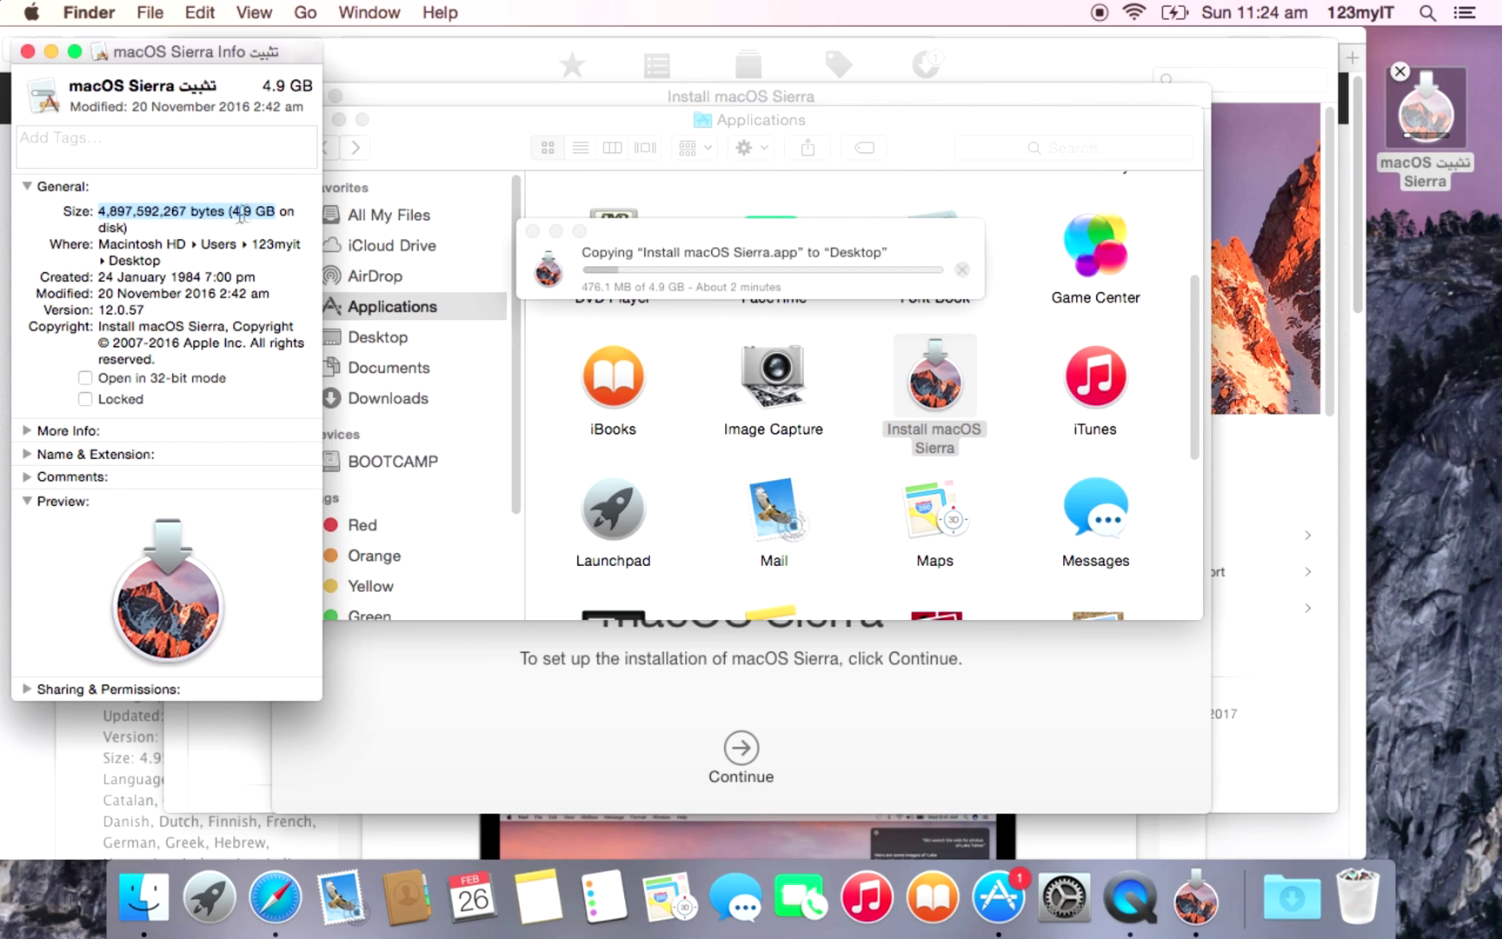
pyautogui.click(28, 52)
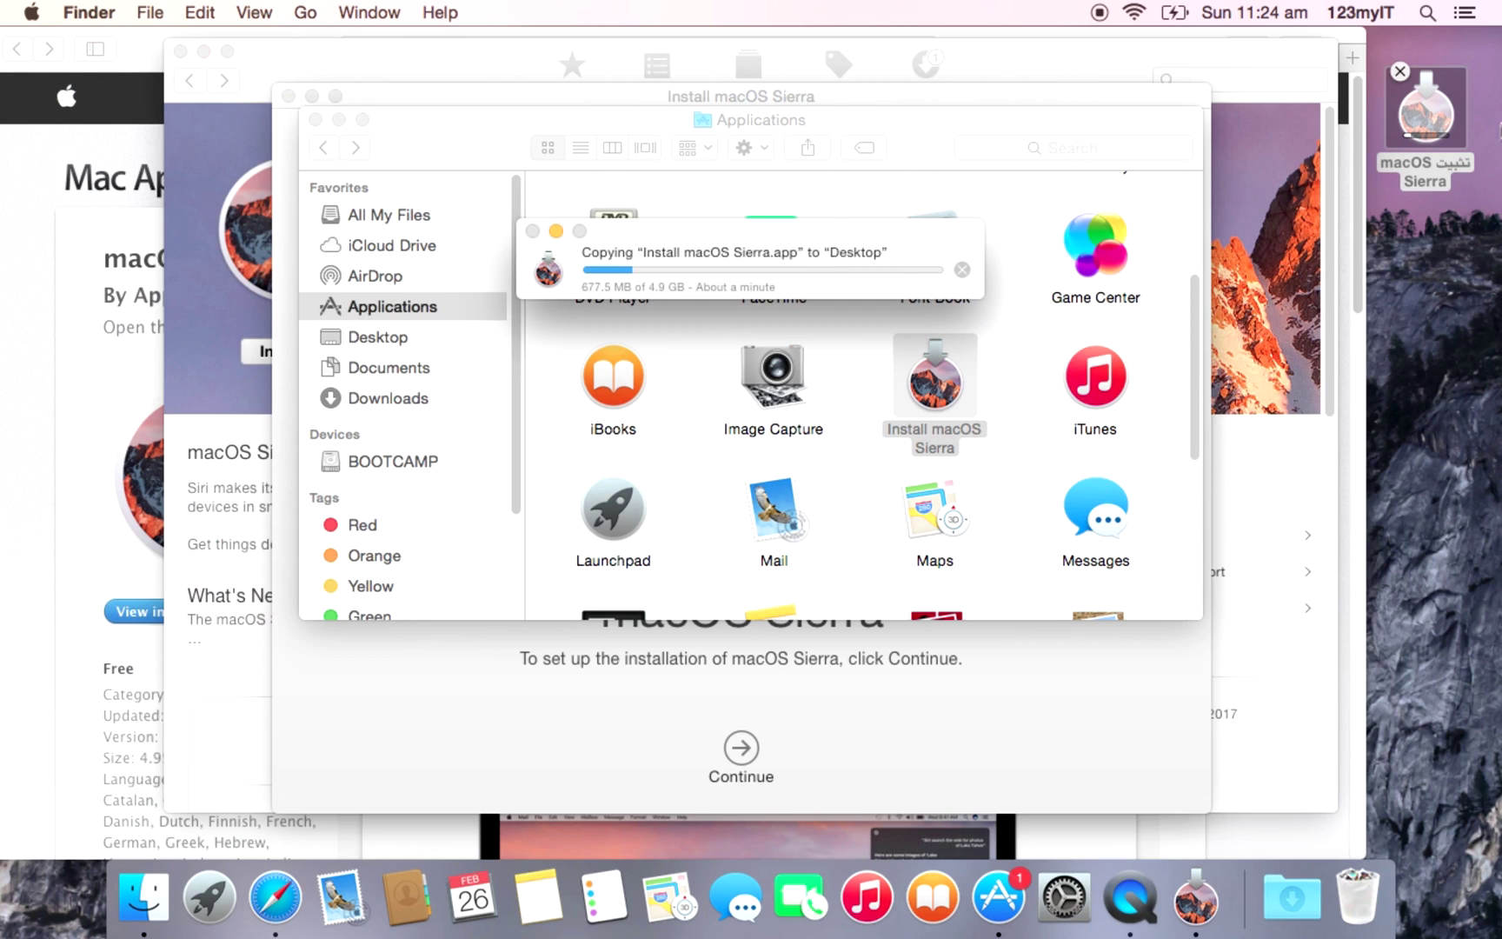